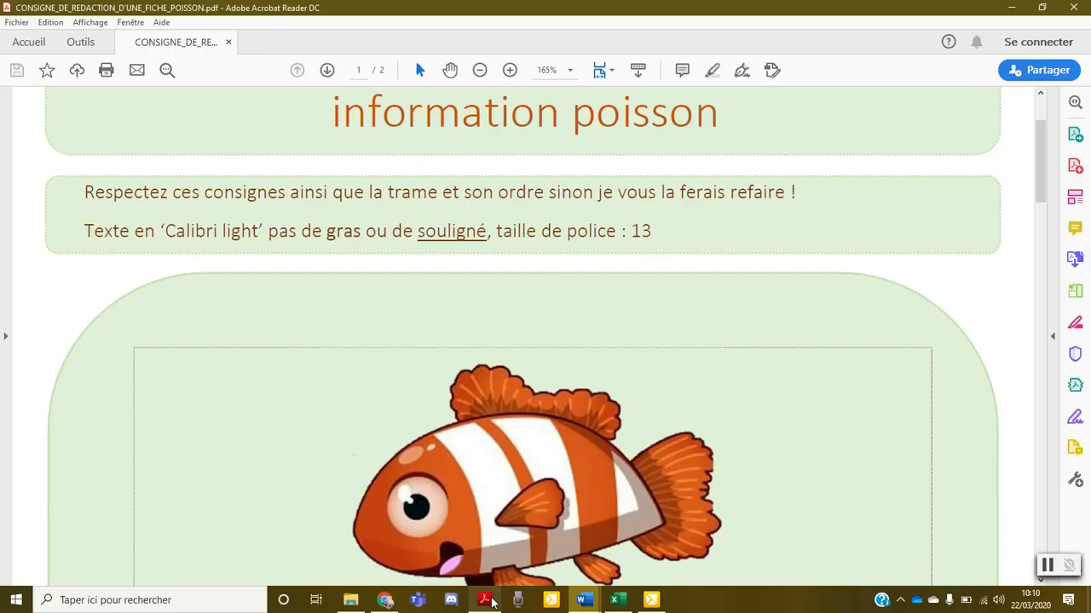
Read the fish picture section of the PDF writing instructions
scroll(490, 498, down, 4)
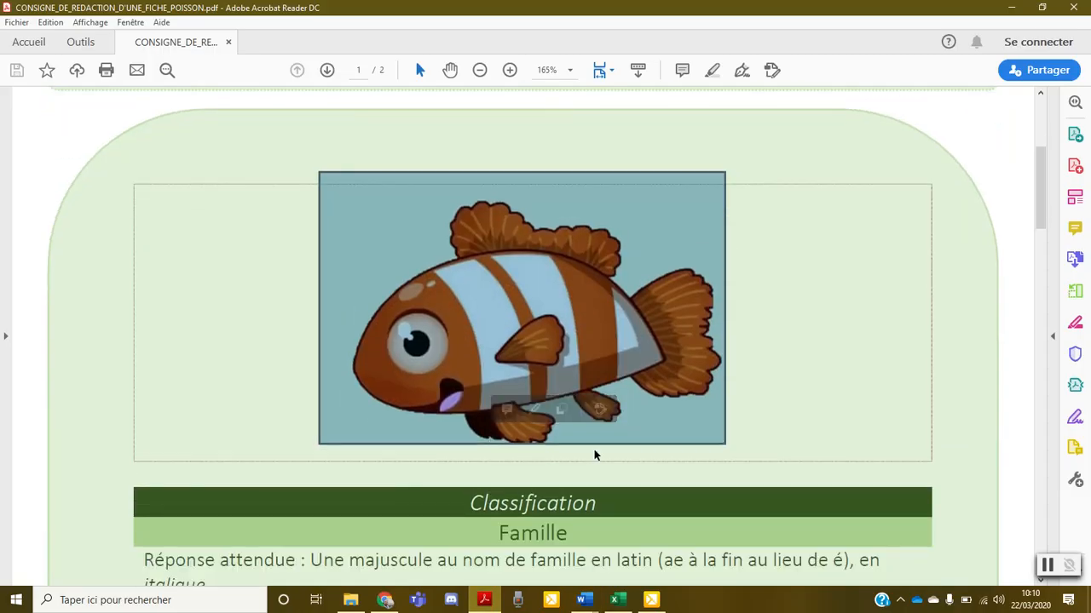
click(754, 349)
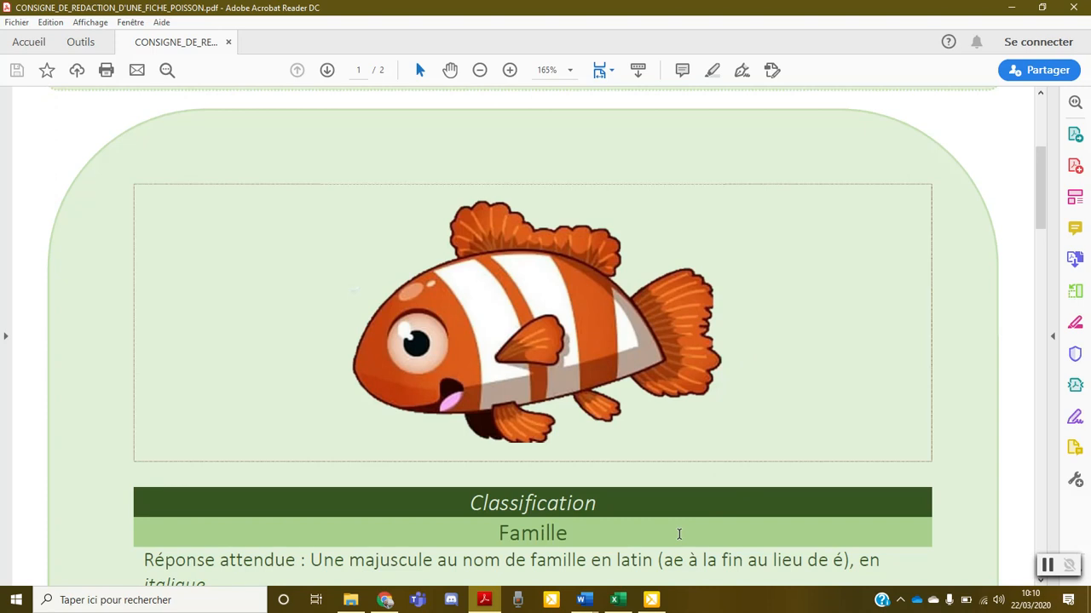
Switch to the Excel species list and enter the student's first name in the B1 column for Poecilia velifera
click(617, 600)
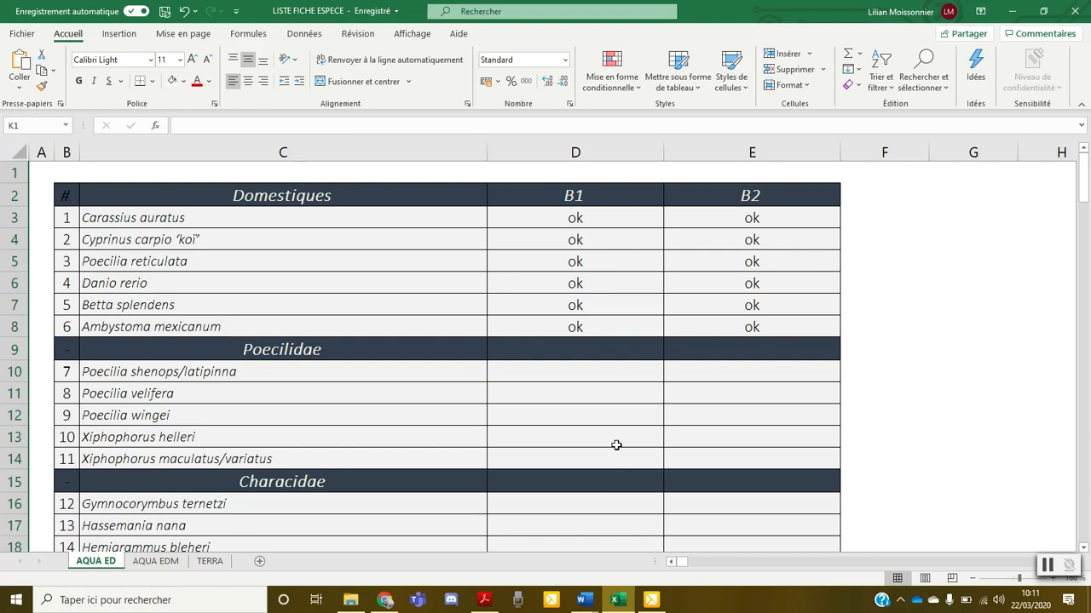
click(148, 372)
click(158, 394)
click(180, 415)
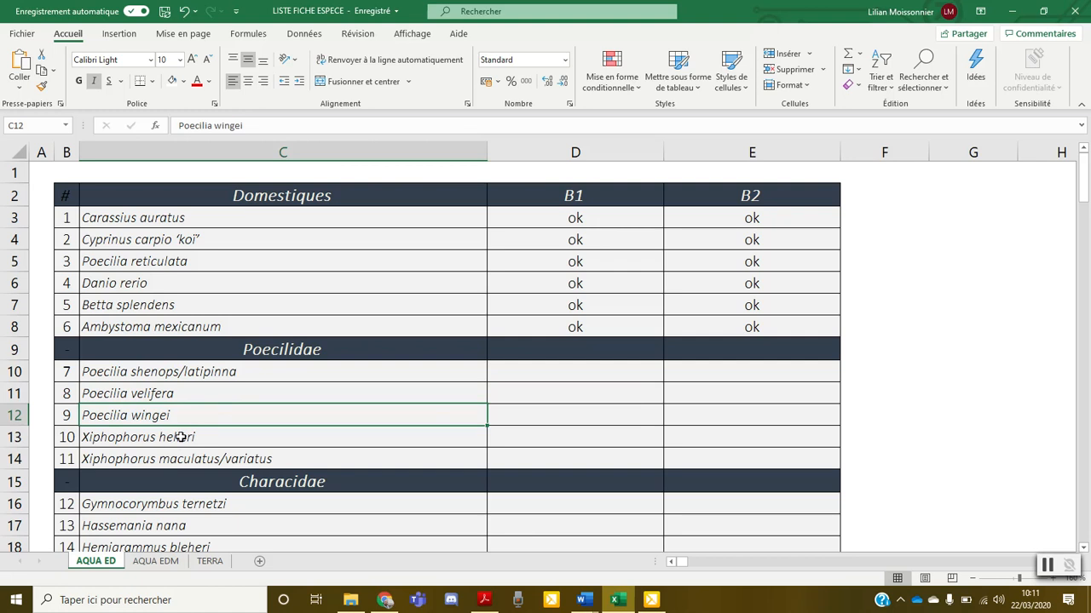
click(181, 437)
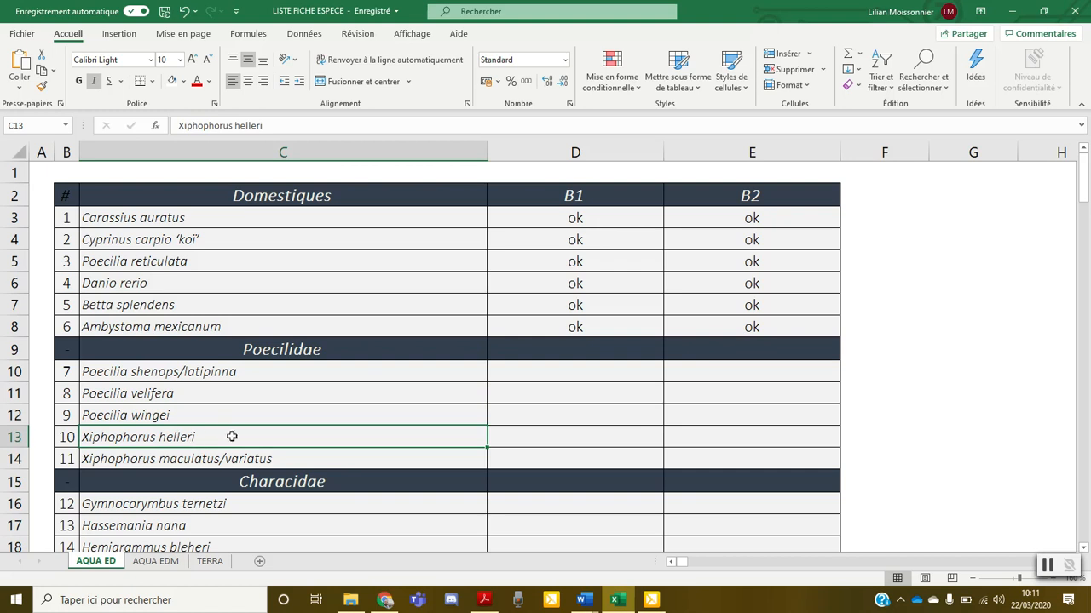
click(218, 464)
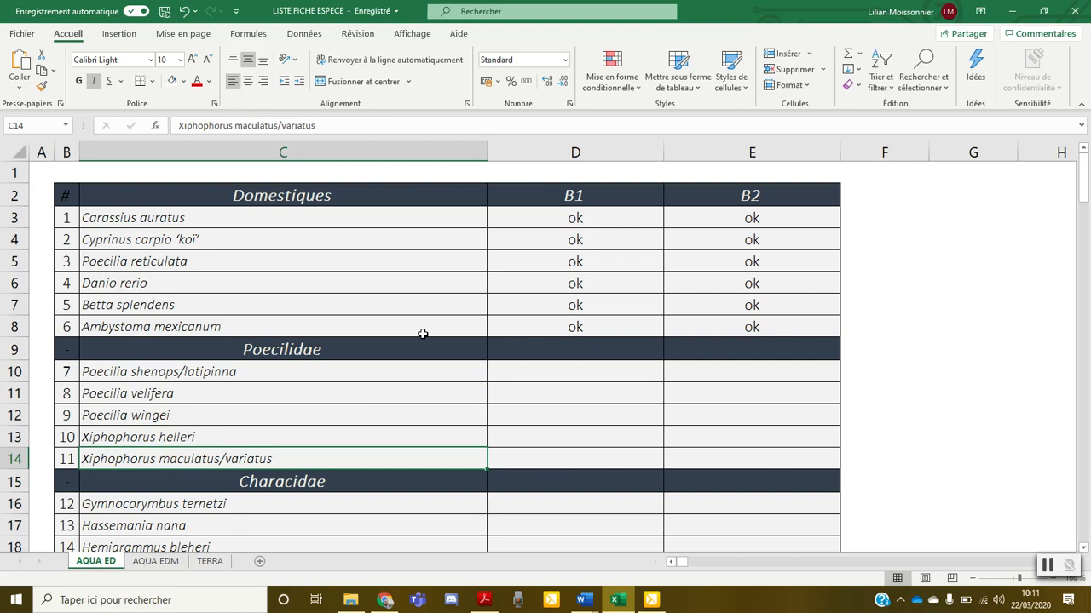
click(542, 394)
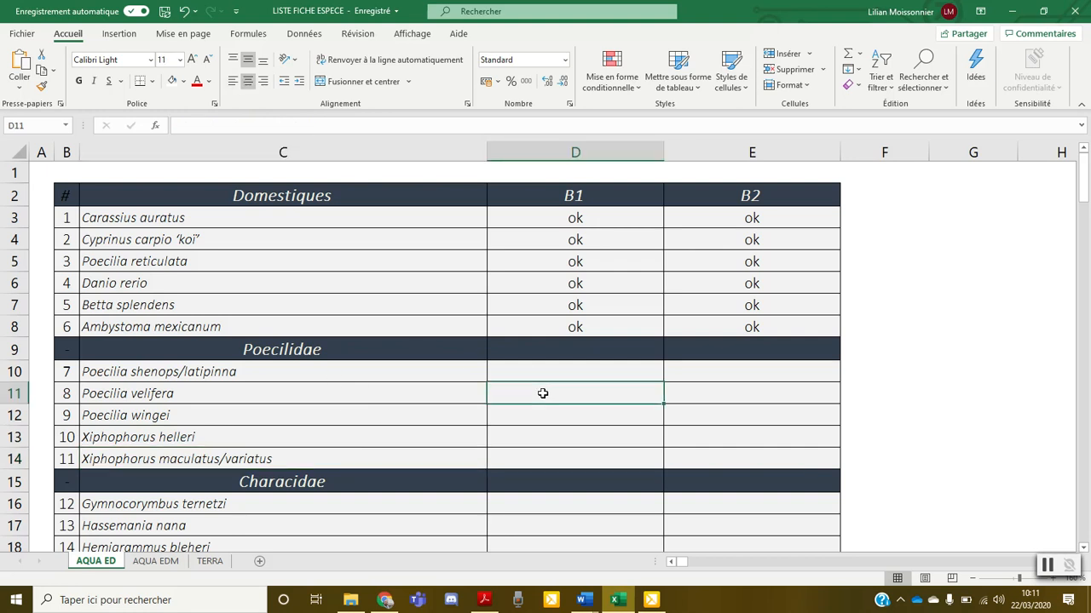
text(Lilian)
key(Return)
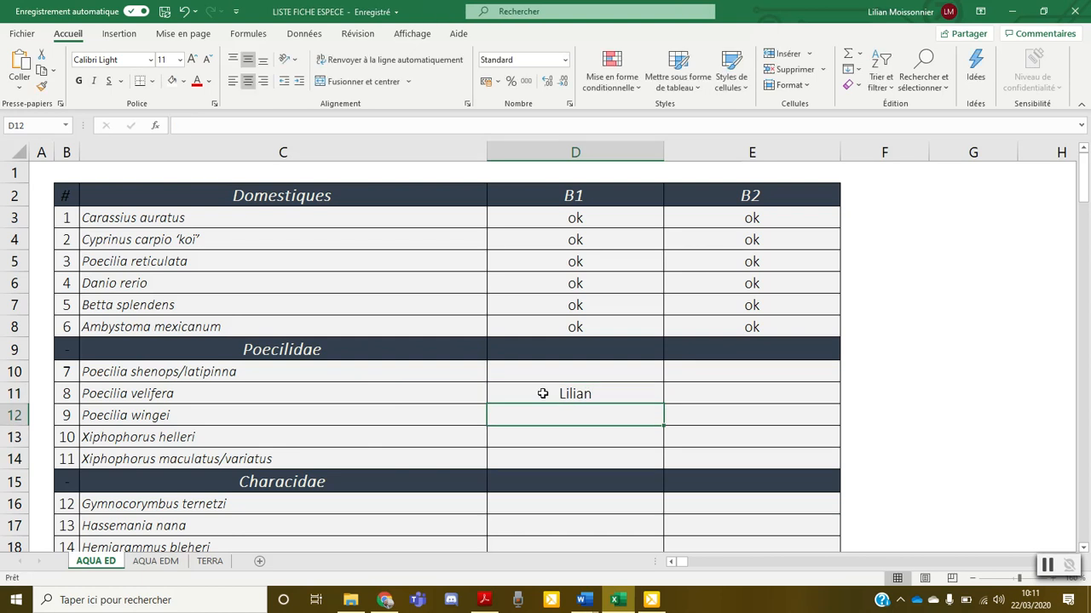
Review the Classification section of the PDF instructions, then the fields of the Word fish information template
click(617, 600)
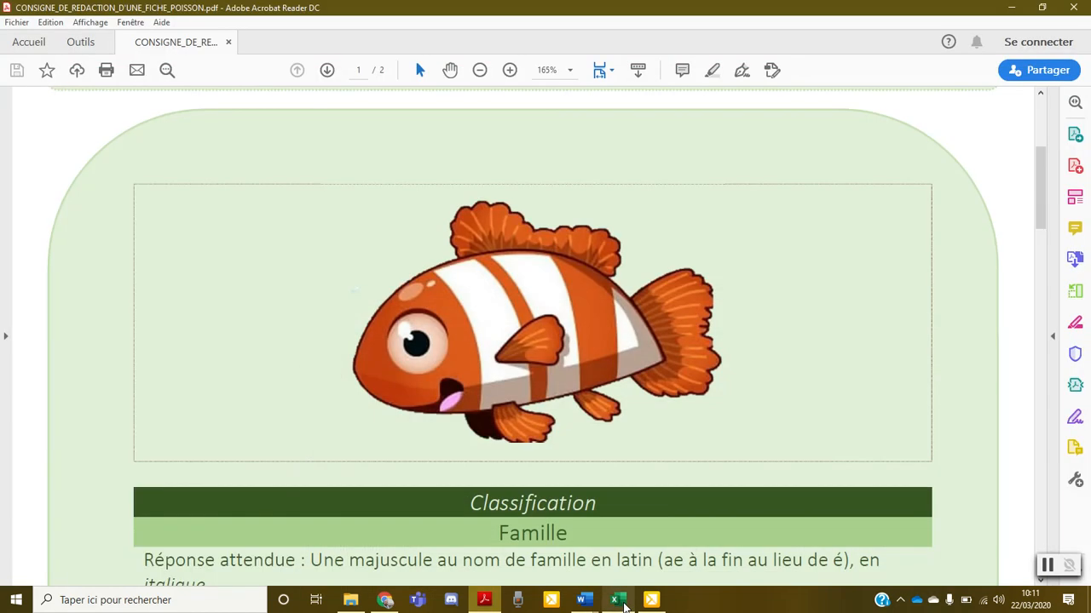
scroll(586, 490, down, 6)
scroll(528, 180, up, 3)
click(528, 180)
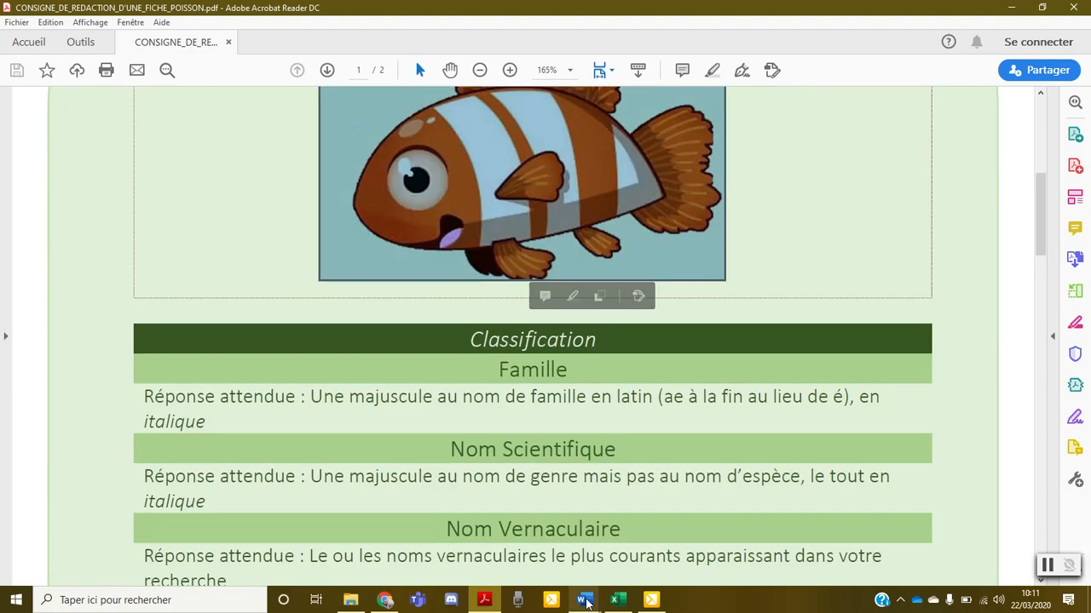
scroll(602, 357, down, 2)
mouse_move(590, 605)
click(732, 537)
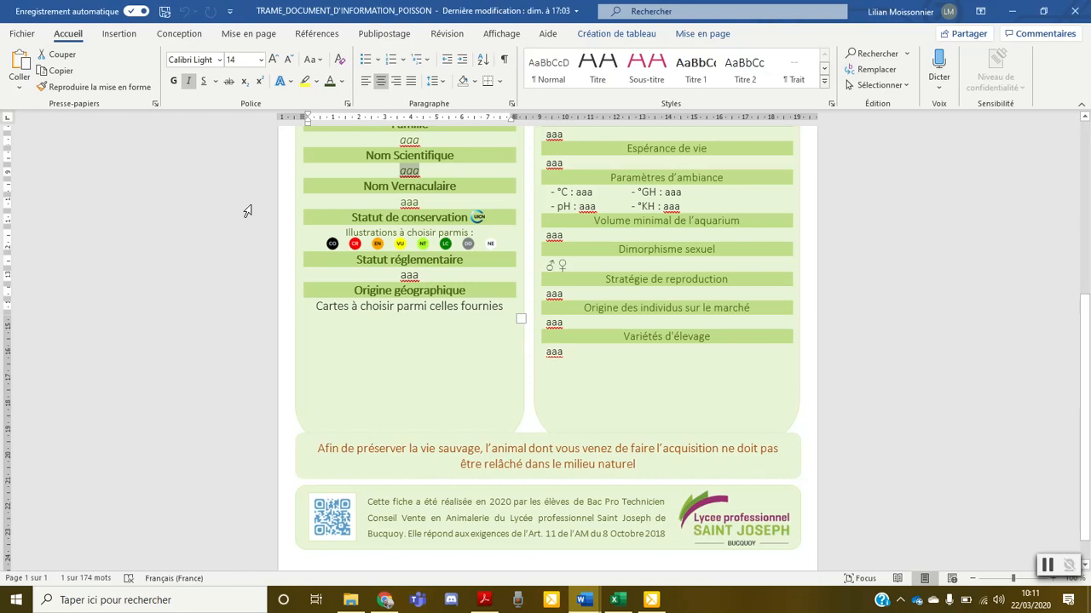
Start a copy of the Word template in Word format and name it 7_Poecilie_velifera, consulting the Excel species list
click(21, 33)
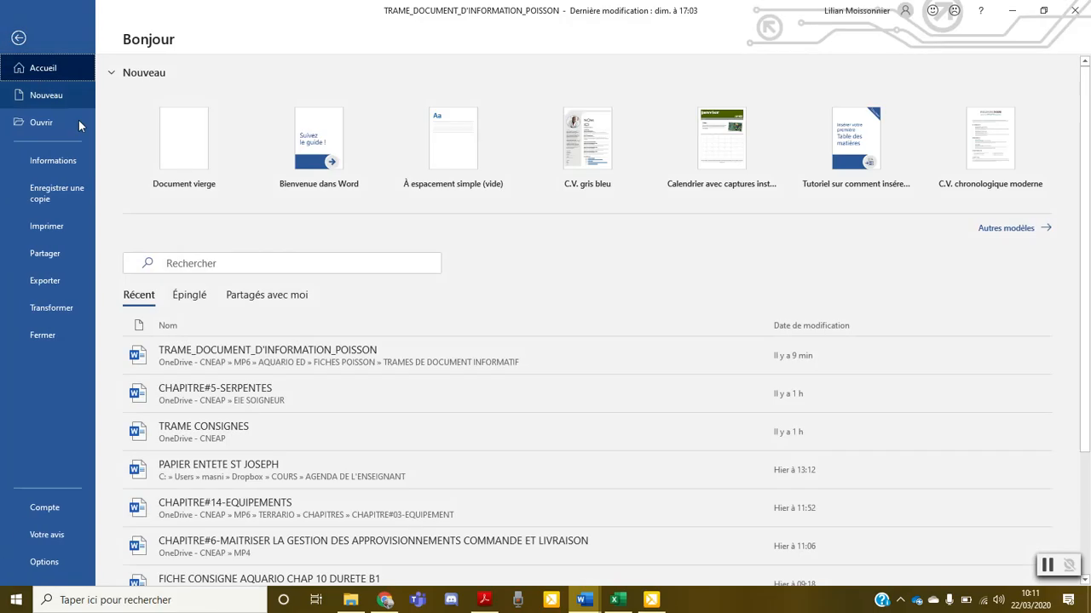
click(45, 200)
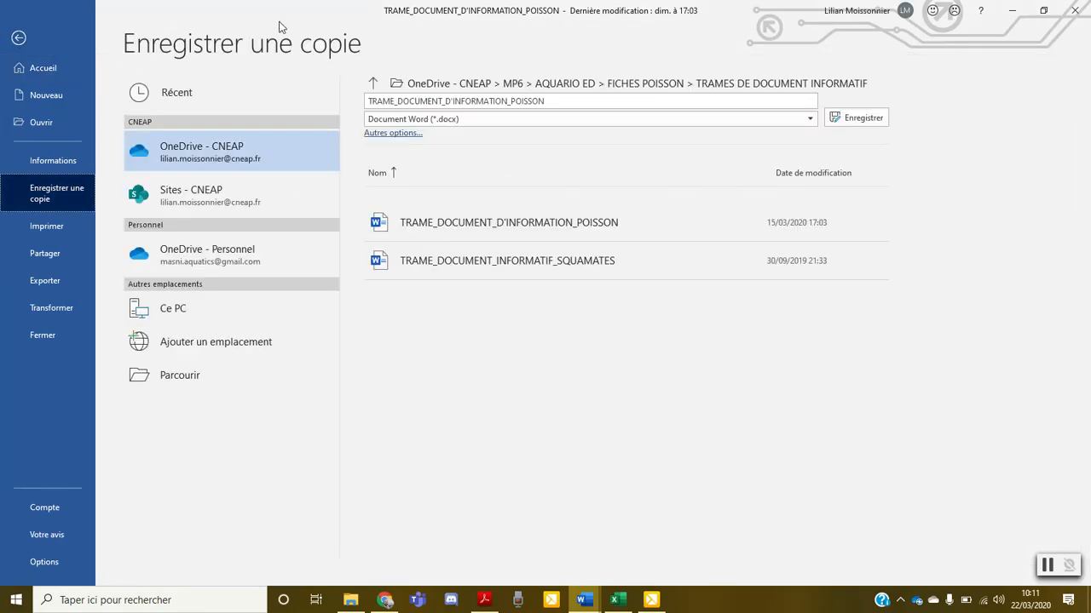
click(547, 100)
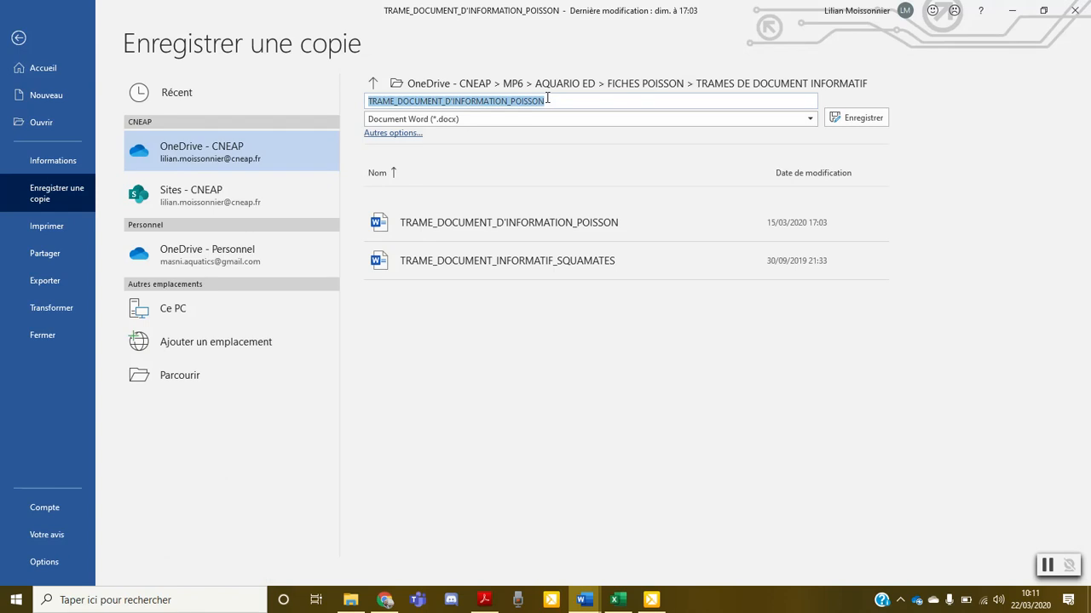
click(618, 601)
click(617, 601)
text(7_Poecilie_velifera)
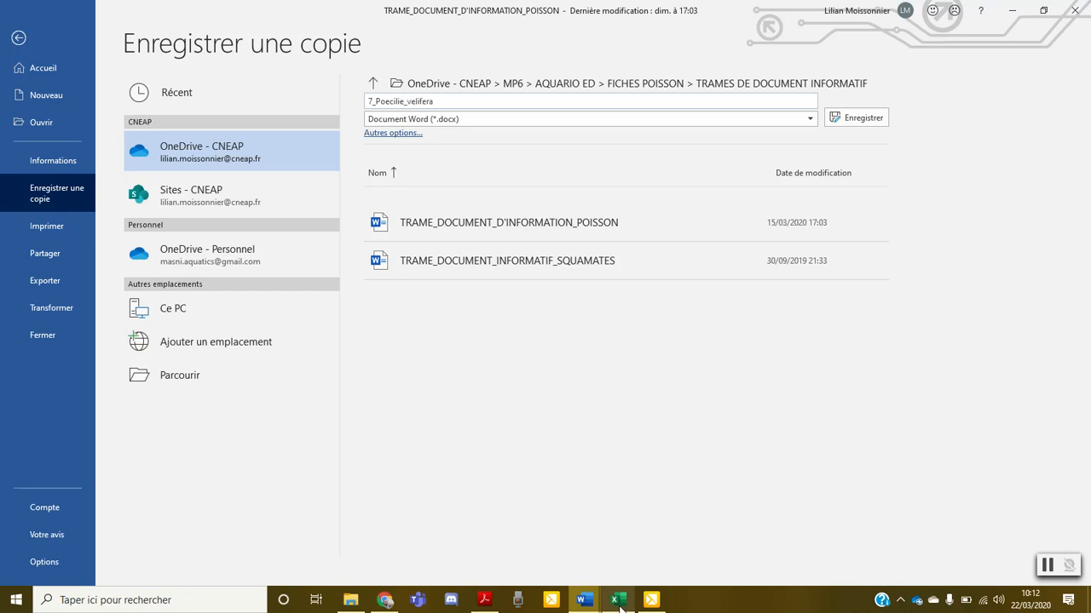
Save the copy in the FICHES POISSON folder
click(635, 85)
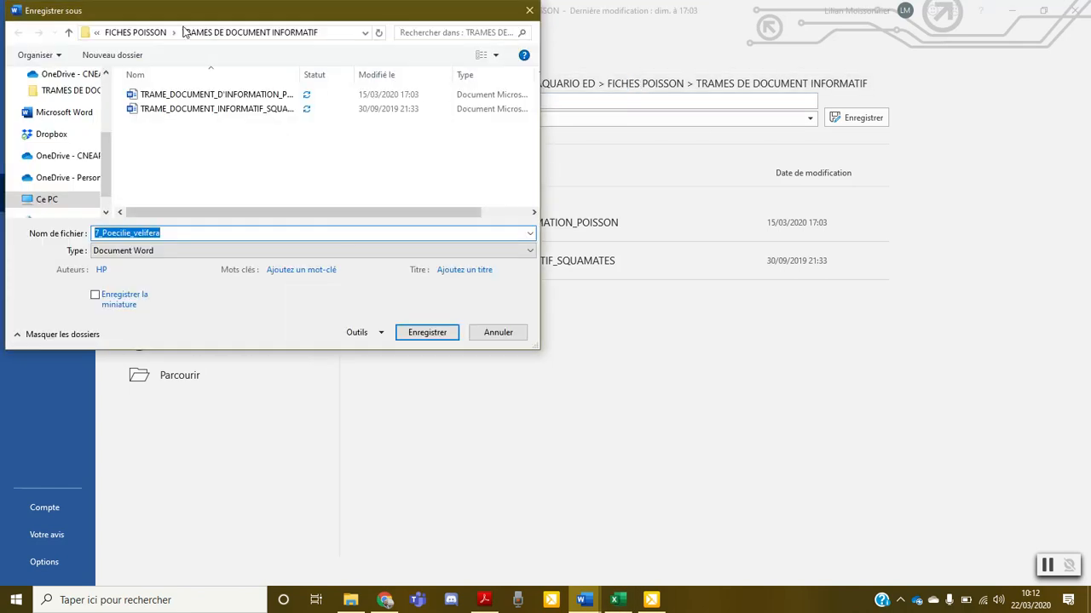
click(136, 33)
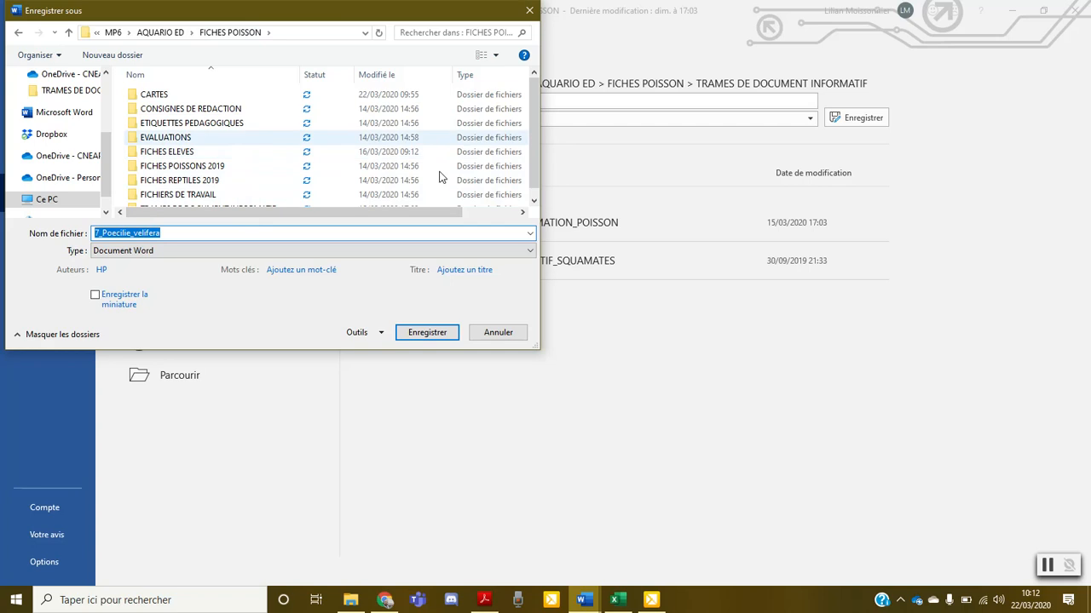
click(438, 338)
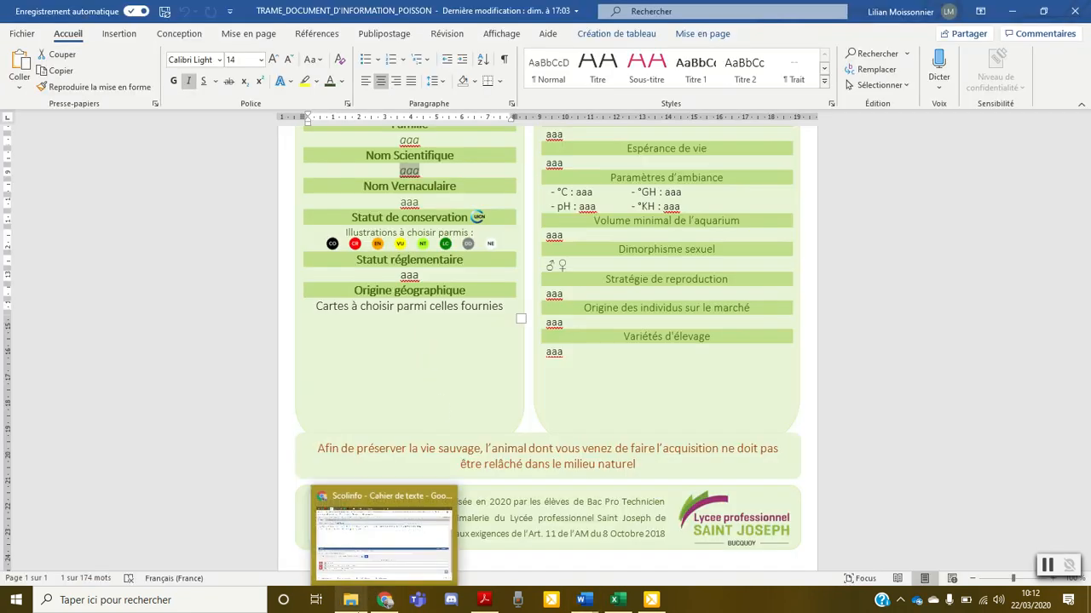
Switch to Chrome and run a Google image search for "poecelia velifera" in a new tab
click(384, 599)
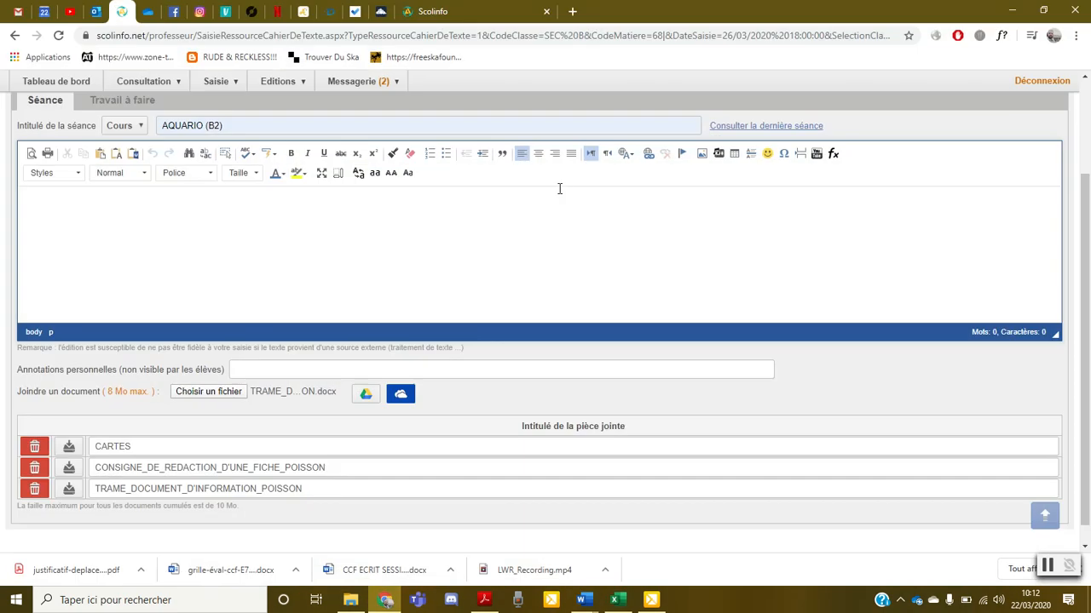
click(572, 12)
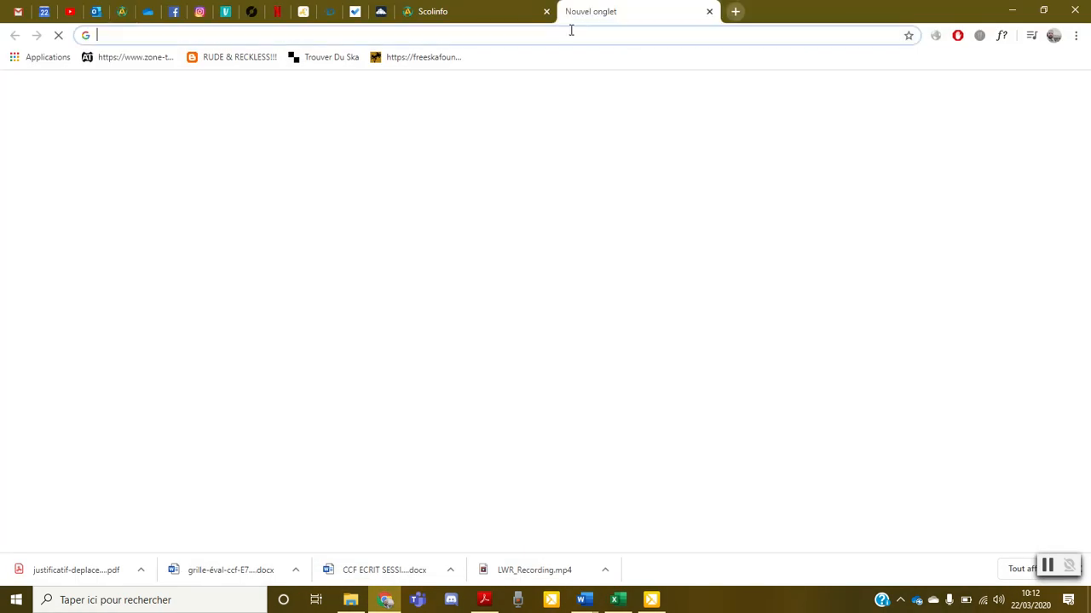
text(po)
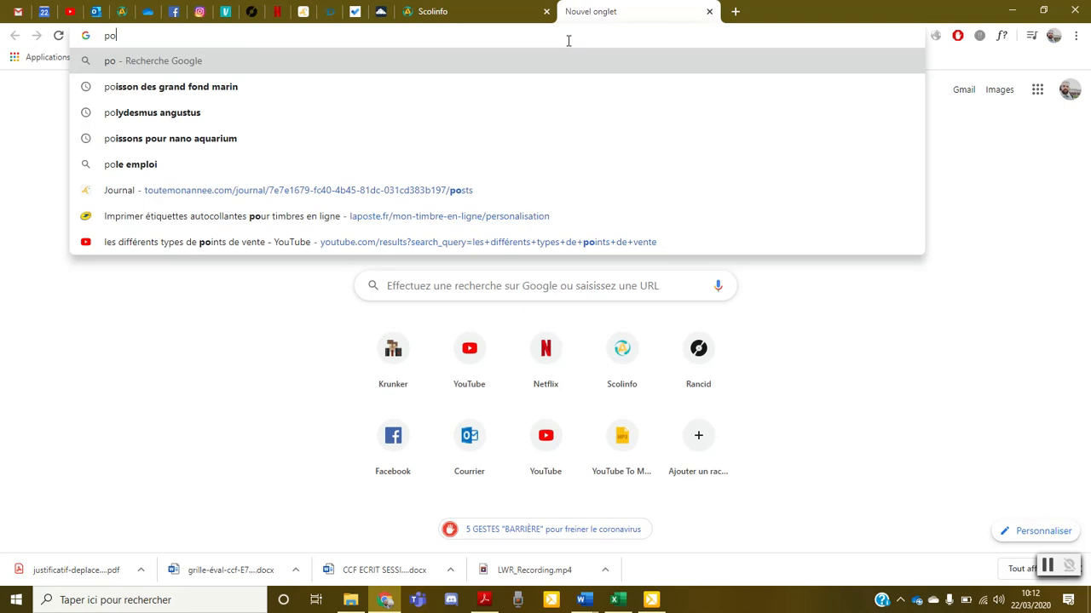
text(ecelia velifera)
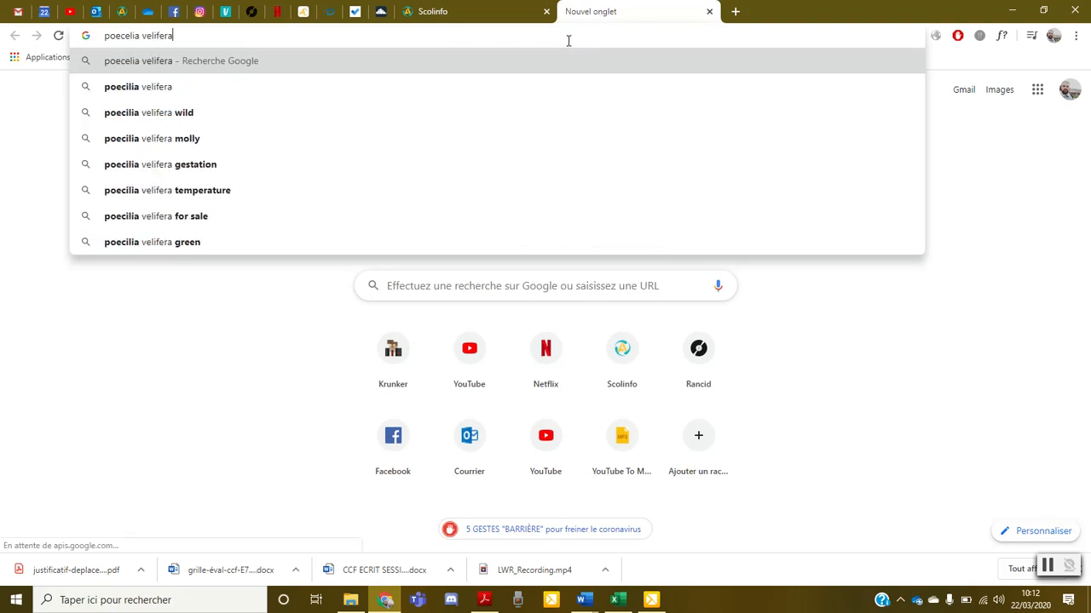
key(Return)
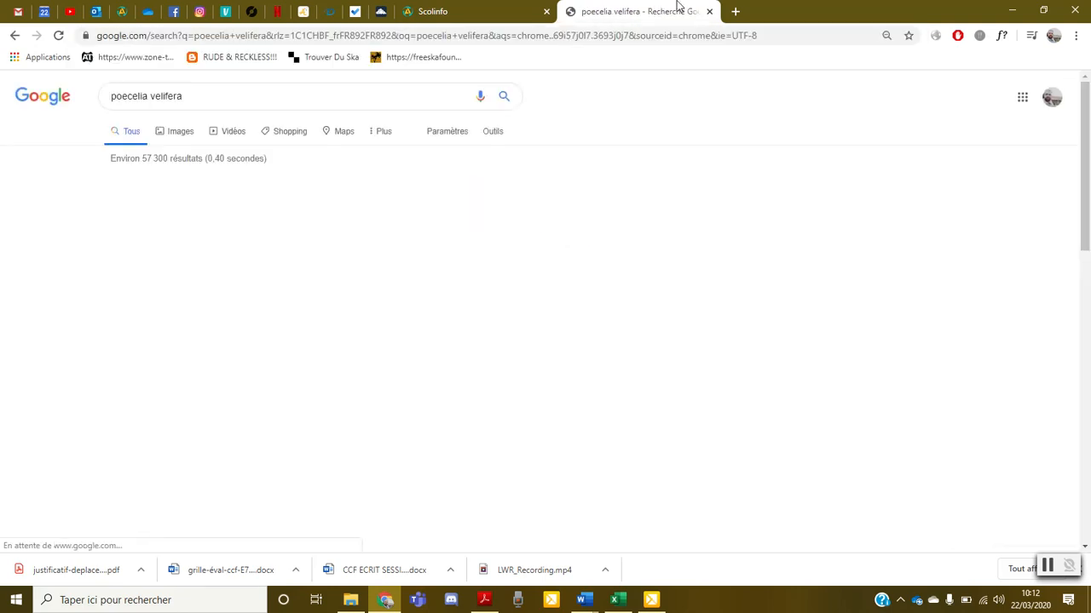
click(178, 135)
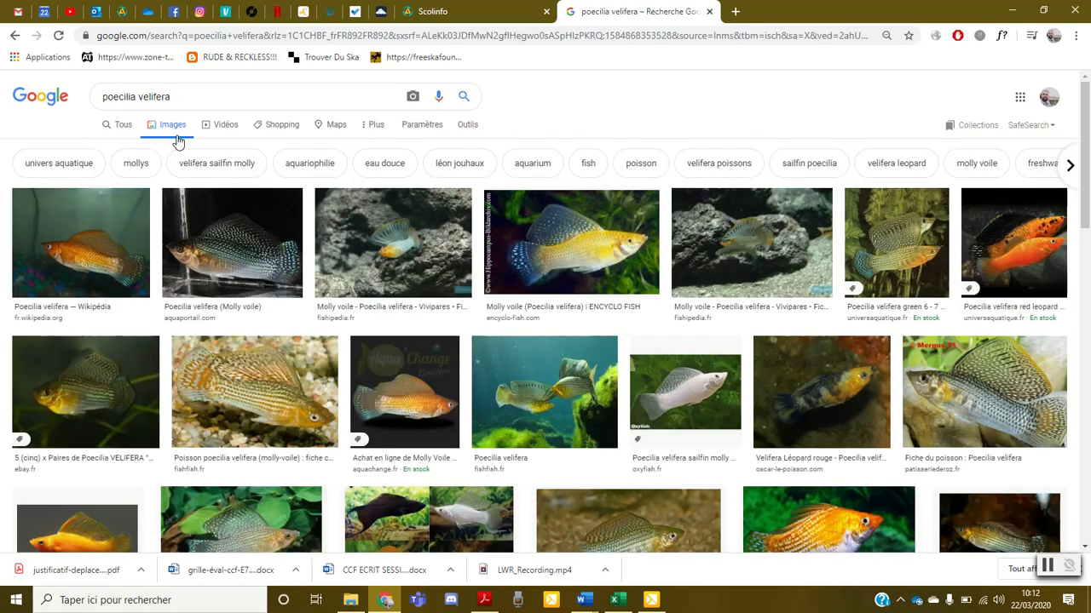
Browse the Poecilia velifera image results and compare the photos for a suitable illustration of the species
scroll(736, 200, down, 1)
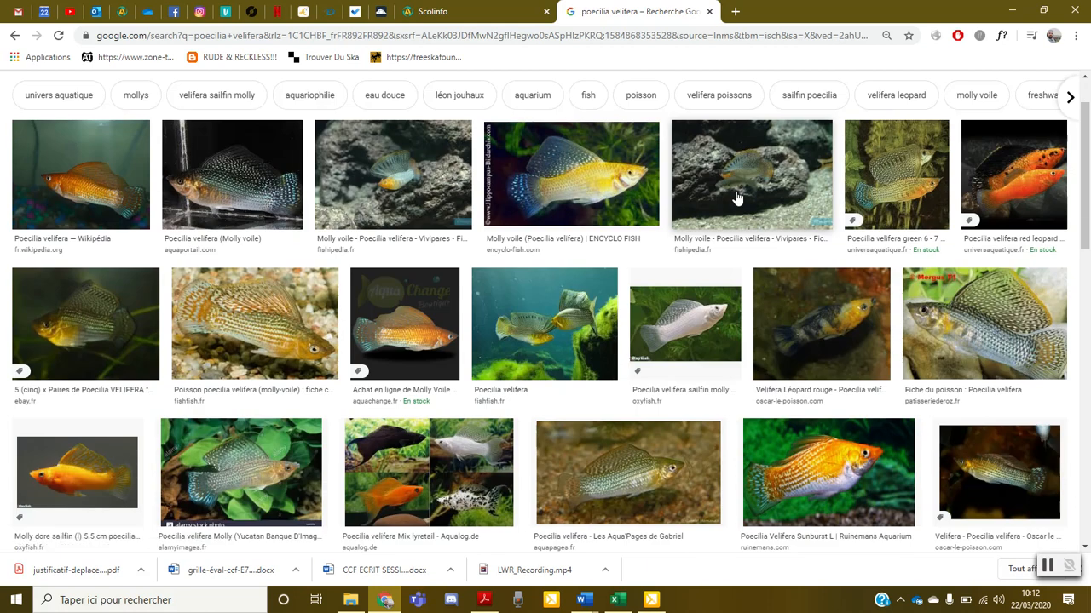
scroll(737, 197, down, 3)
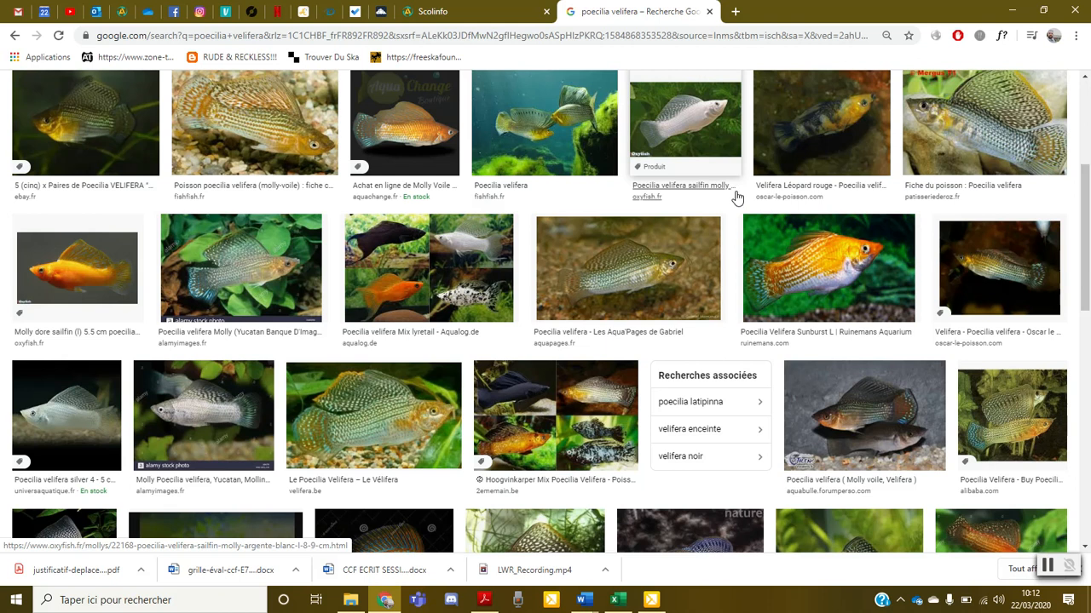
scroll(736, 197, down, 3)
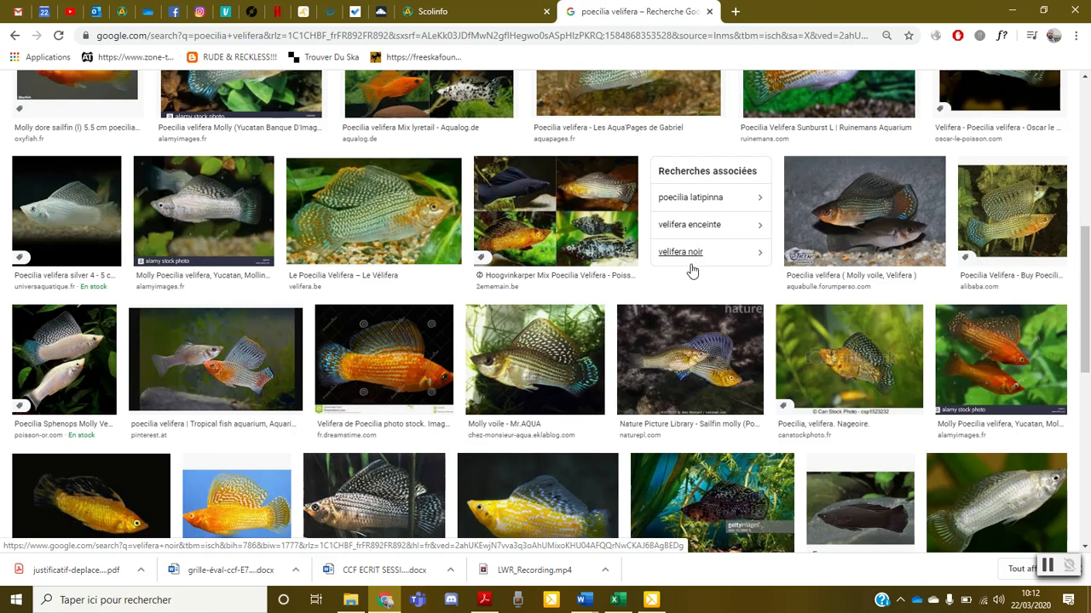
scroll(692, 271, down, 1)
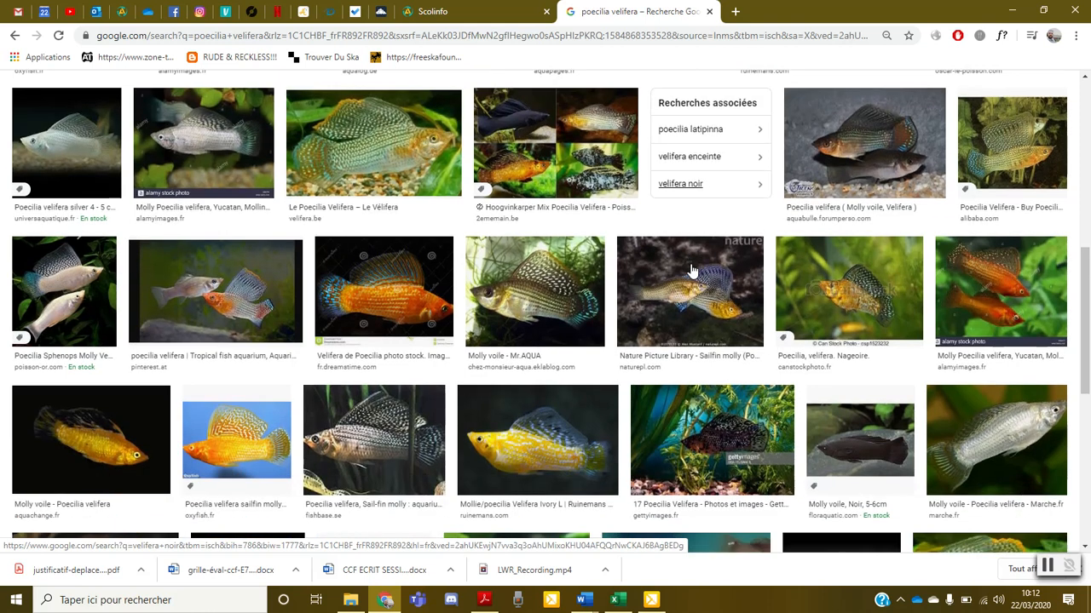
scroll(692, 271, down, 2)
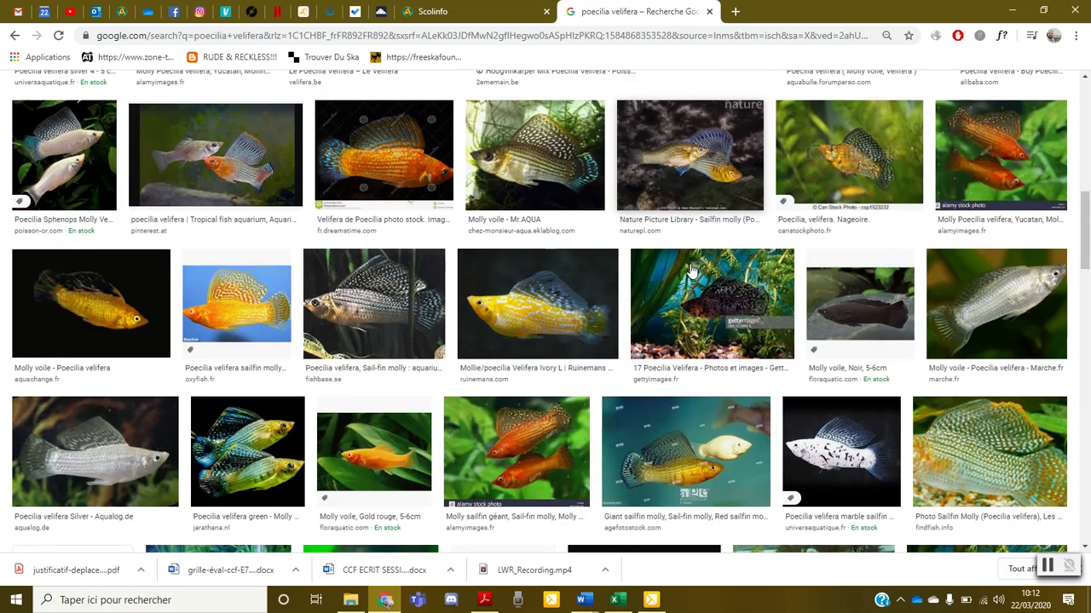
scroll(691, 271, down, 3)
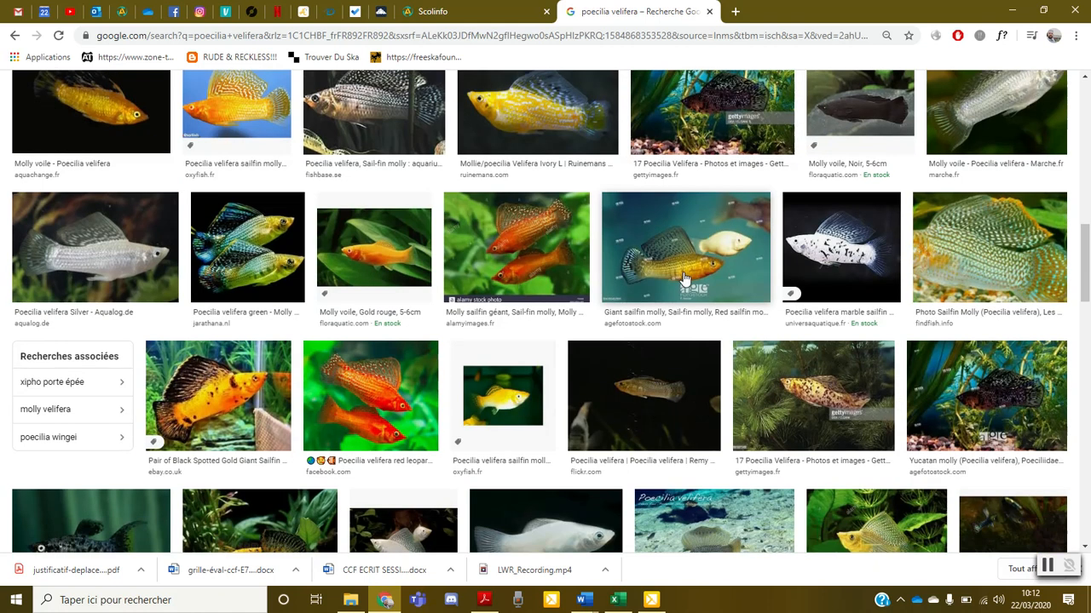
scroll(686, 278, down, 3)
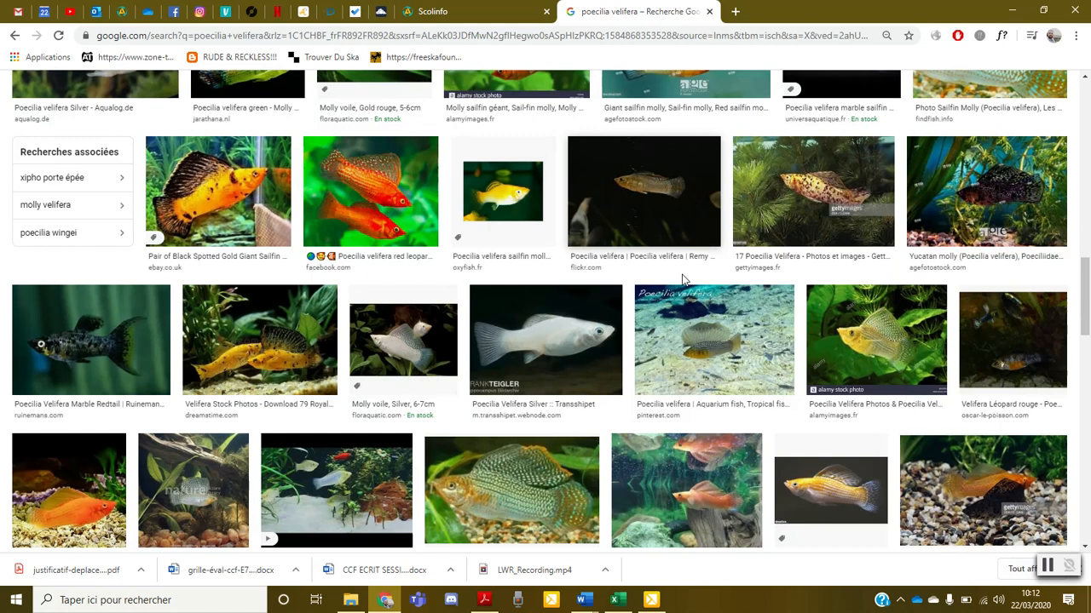
scroll(682, 278, down, 1)
scroll(681, 274, down, 3)
scroll(677, 285, down, 10)
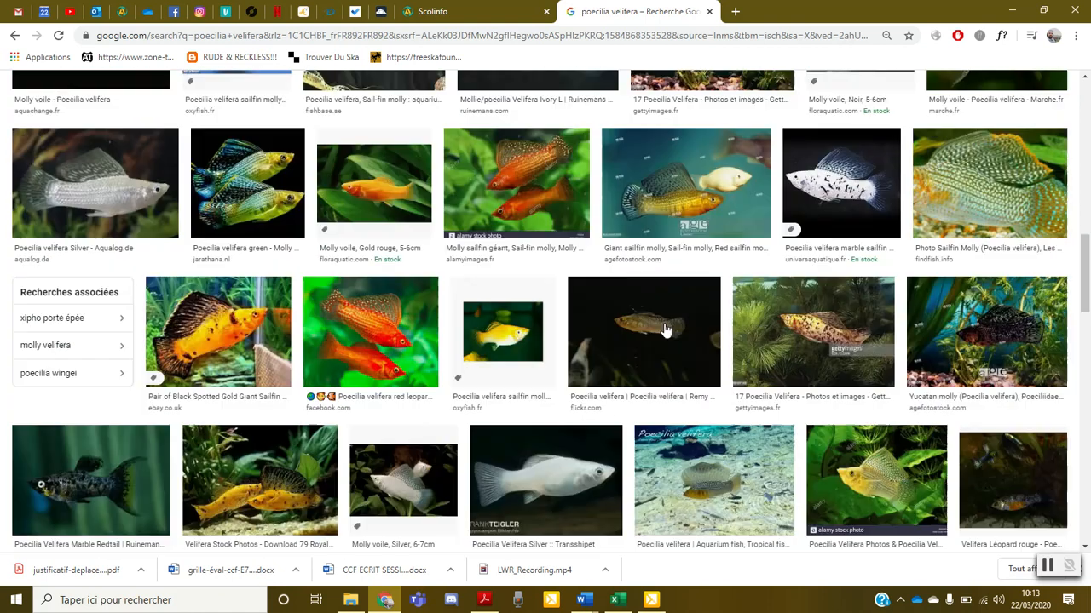
scroll(665, 329, up, 4)
scroll(665, 330, up, 3)
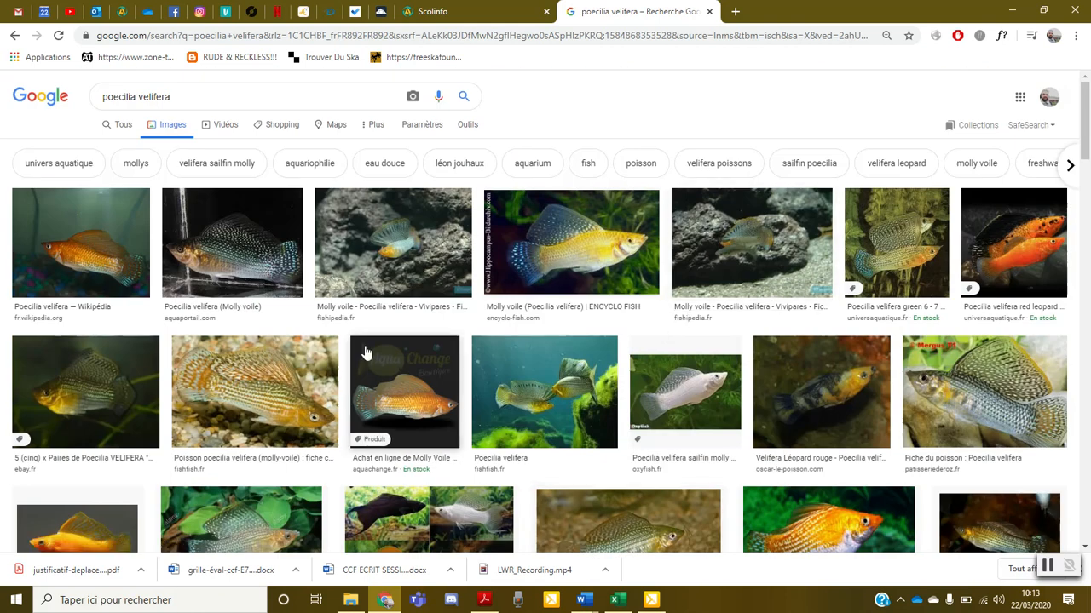
Open the Fishipedia page for Poecilia velifera, then the page of the related species Poecilia salvatoris
click(342, 318)
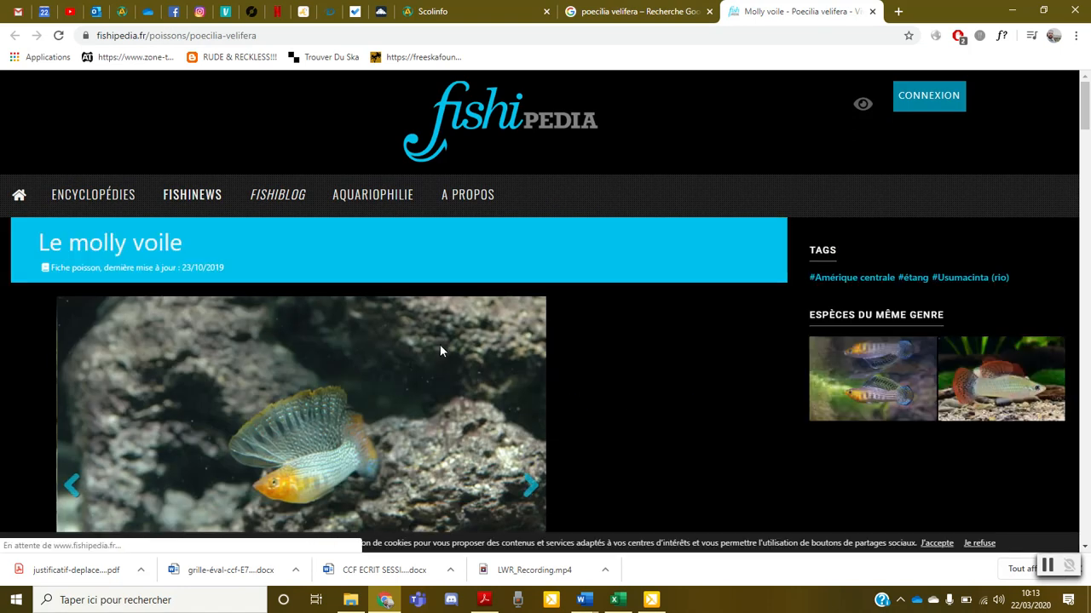
click(946, 393)
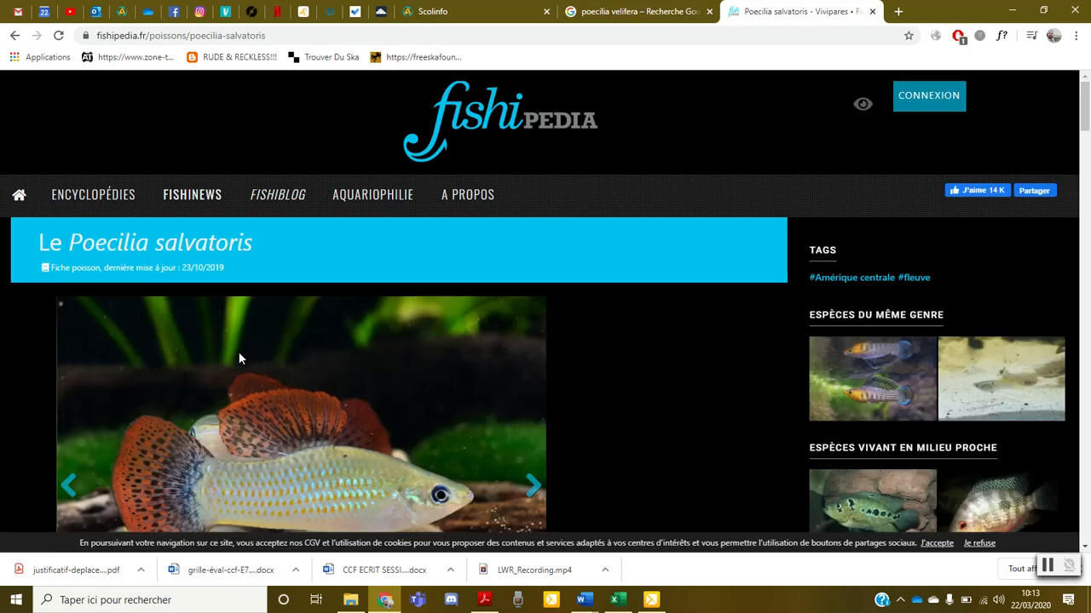
Look over the Fishipedia page of the related species Poecilia latipinna and return to the Poecilia salvatoris page
click(853, 366)
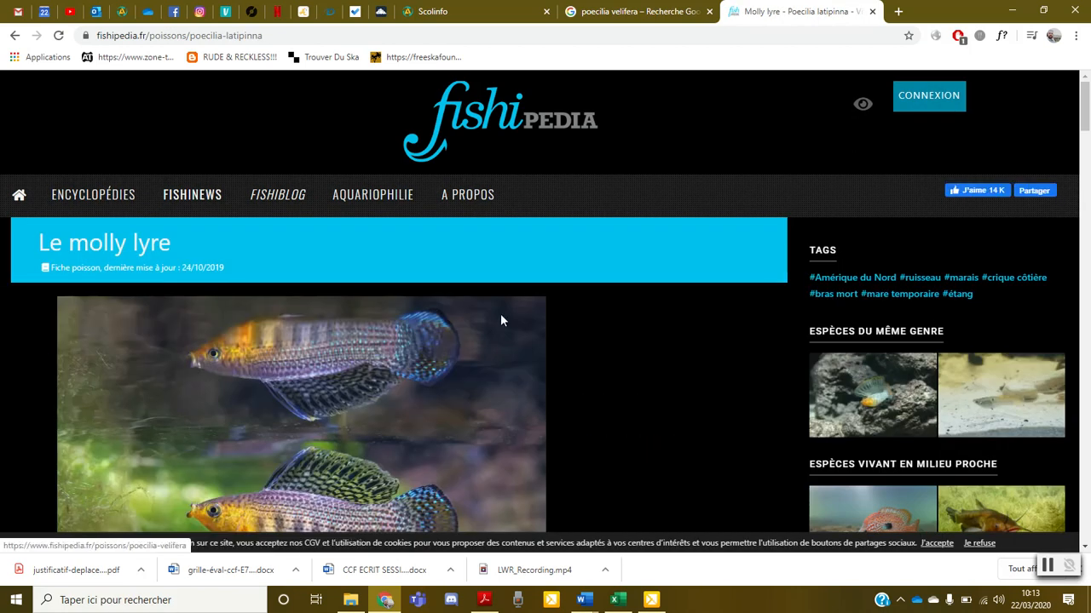
scroll(452, 324, down, 2)
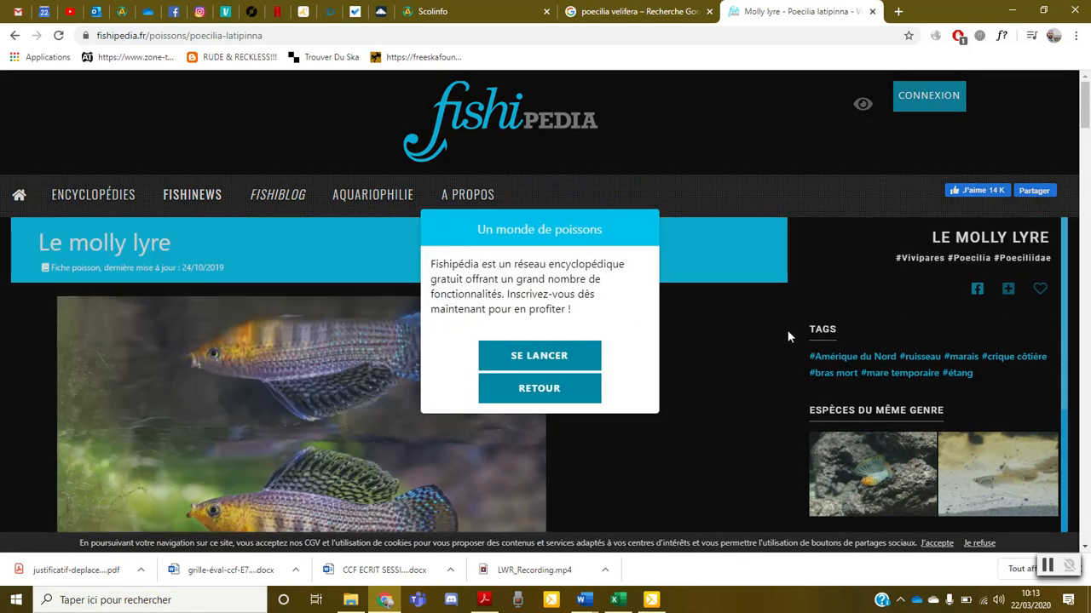
scroll(869, 415, down, 3)
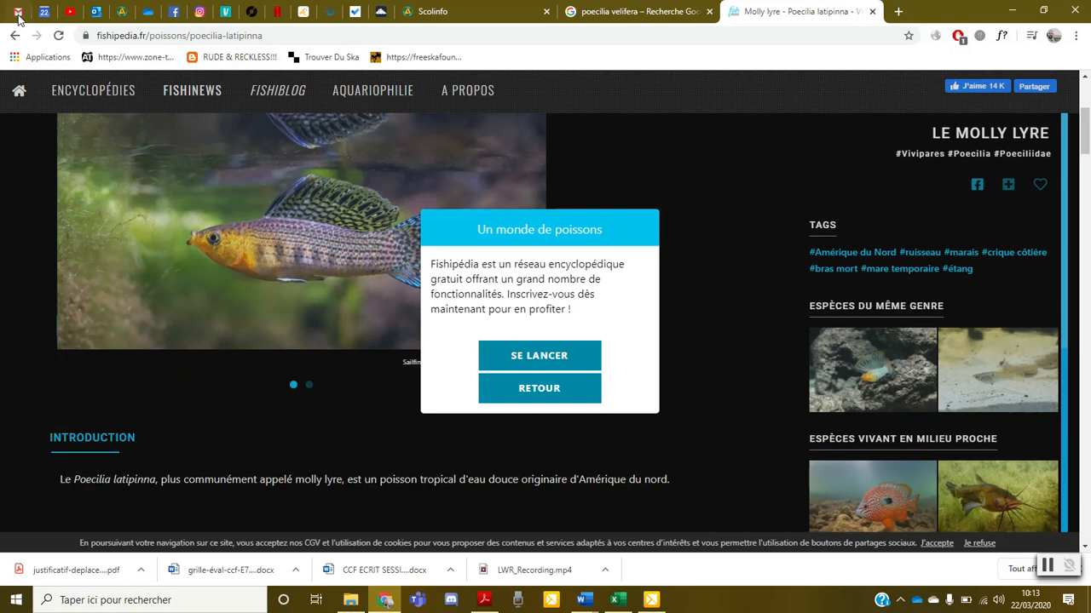
click(14, 36)
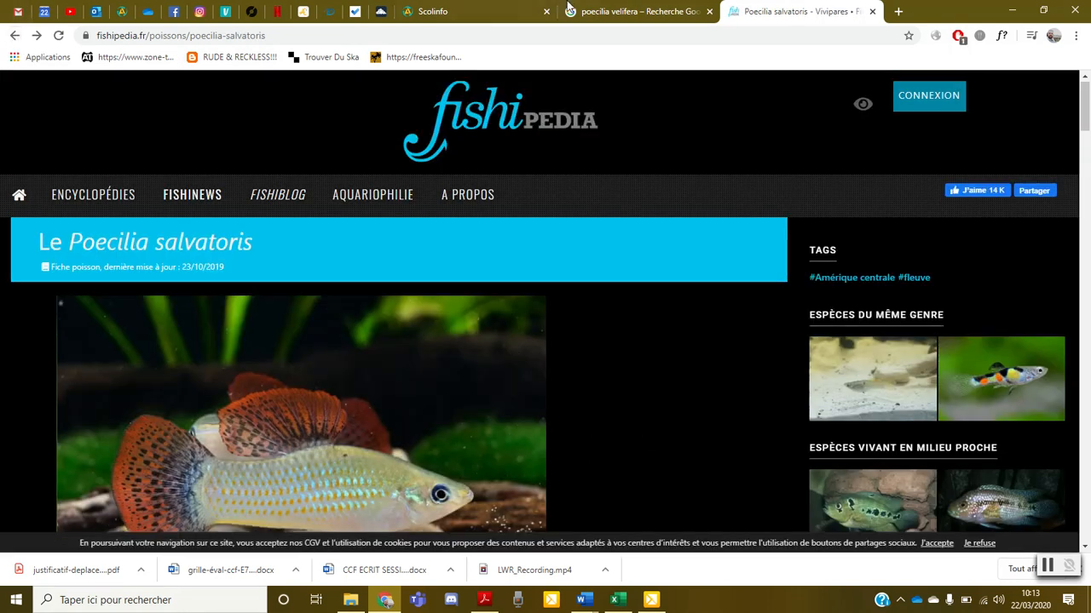
Return to the Google image results for Poecilia velifera and compare further photos of the species
click(568, 8)
scroll(765, 324, down, 2)
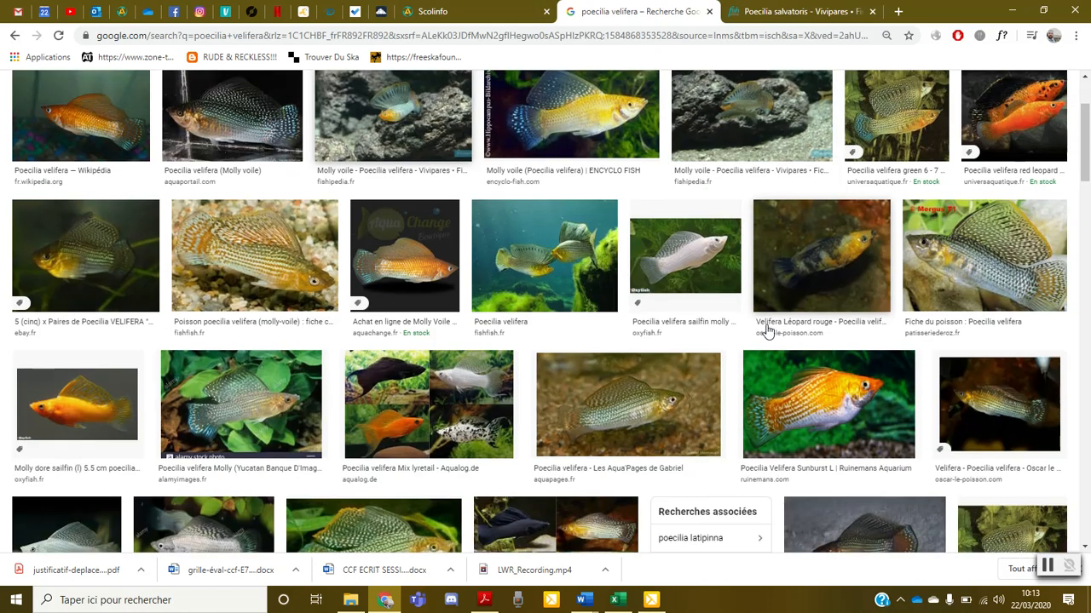
scroll(405, 477, up, 1)
scroll(388, 460, up, 1)
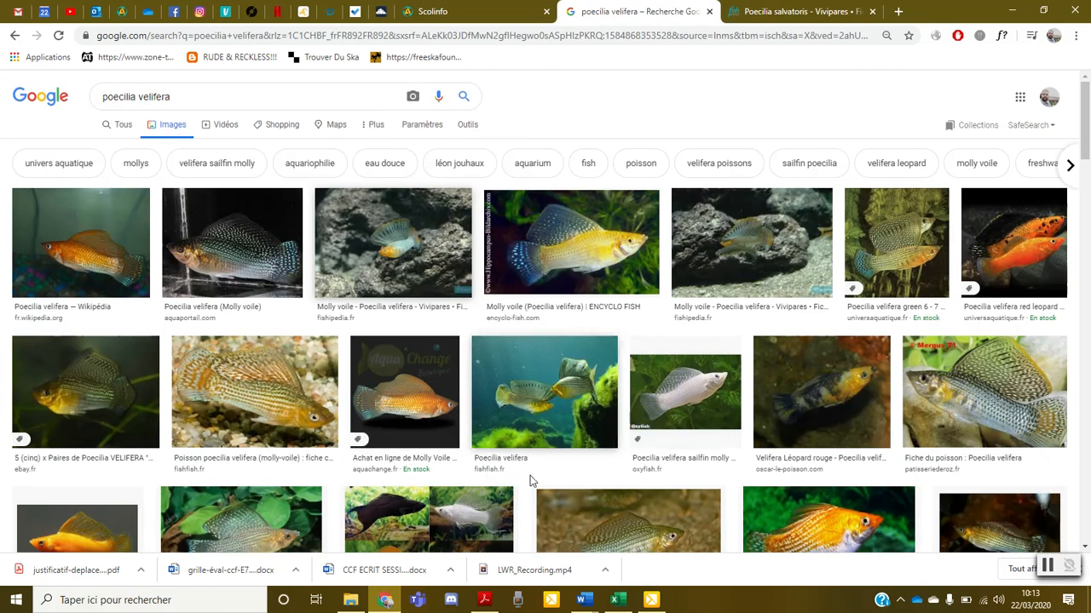
scroll(720, 404, down, 4)
scroll(720, 404, down, 2)
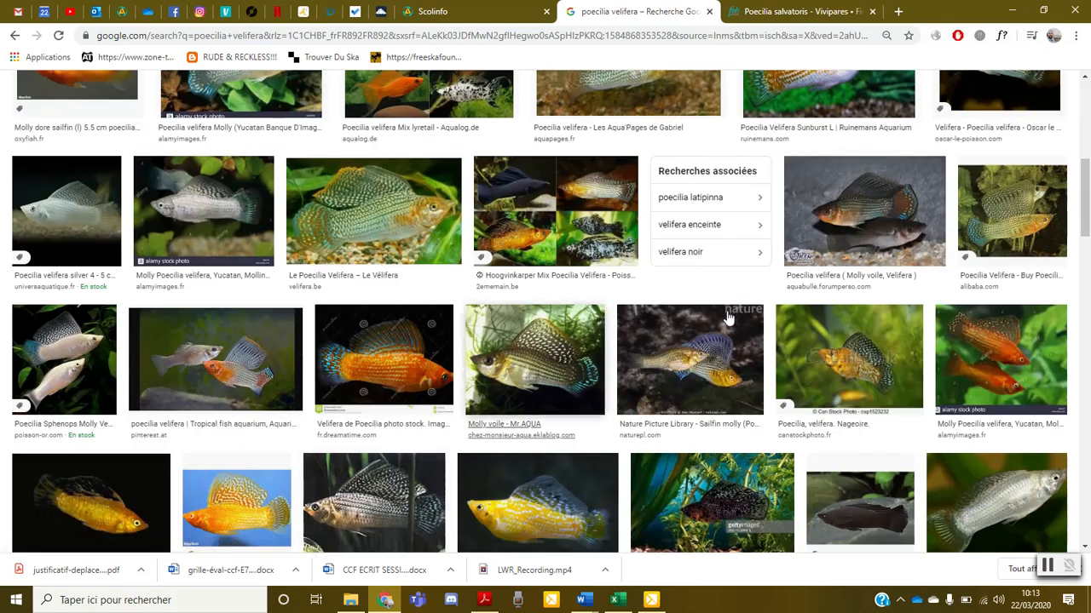
Preview the Nature Picture Library photo, open the similar Pinterest photo of a Poecilia velifera pair and copy that image
click(723, 341)
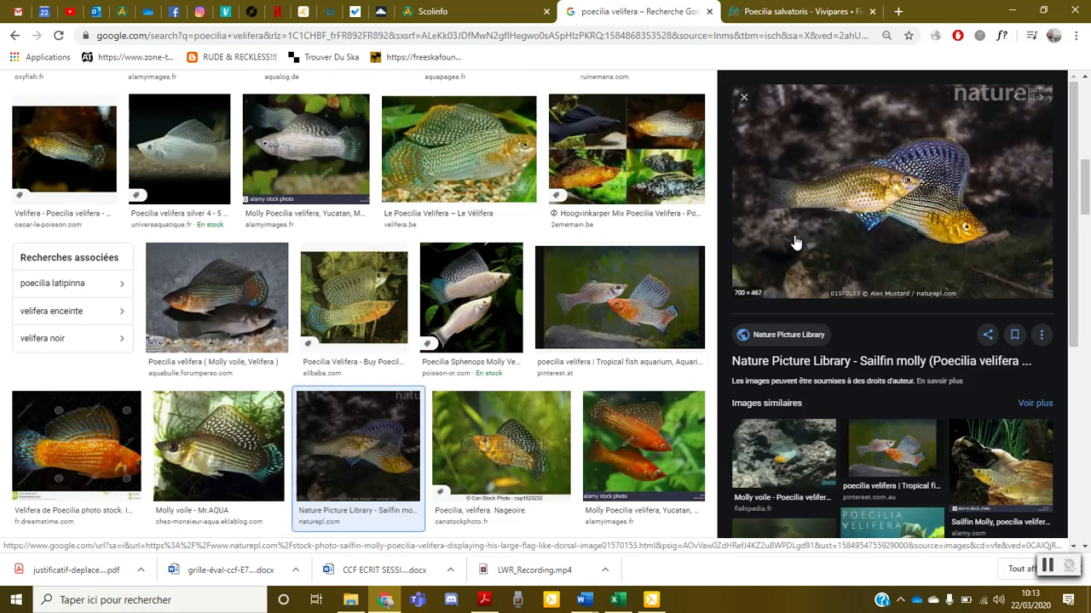
click(860, 446)
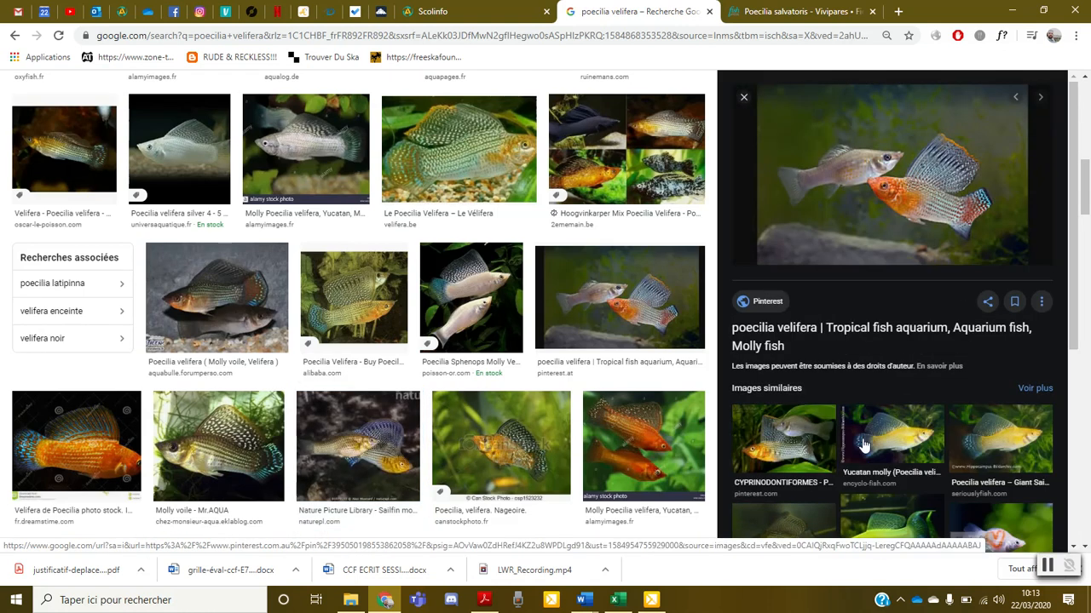
right_click(886, 175)
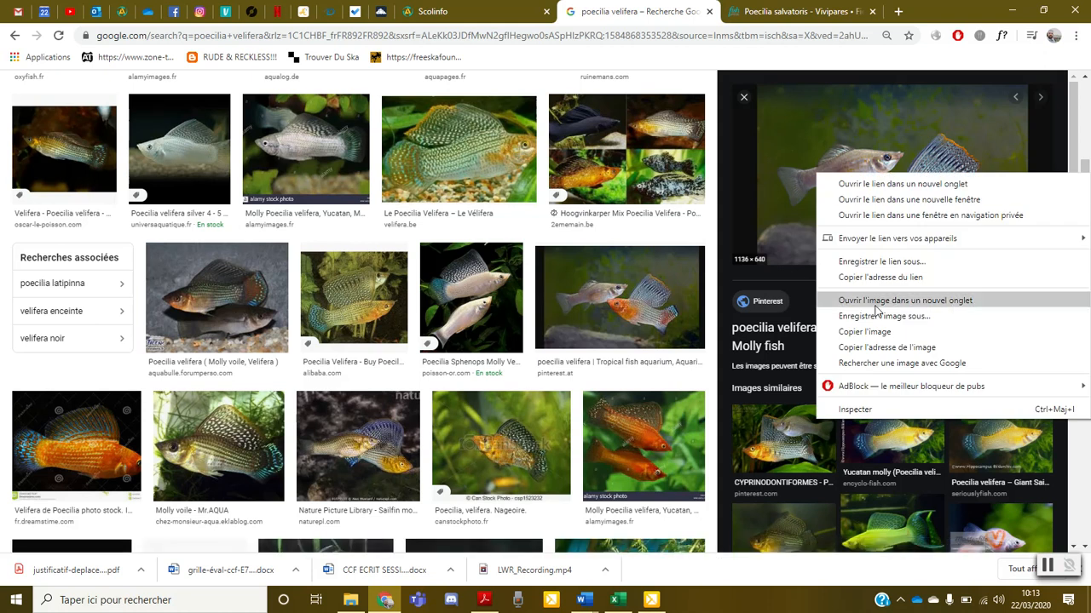
click(867, 332)
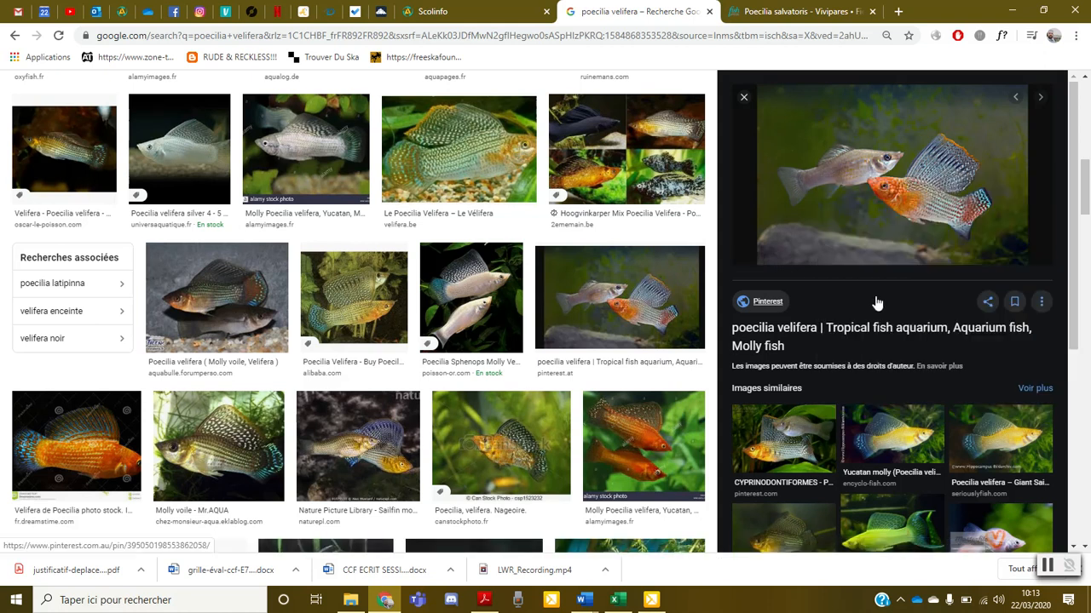
Switch to the 7_Poecilie_velifera document in Word and replace the placeholder in the frame above Classification with the copied photo
click(585, 600)
click(672, 520)
scroll(638, 477, up, 5)
click(480, 362)
key(Delete)
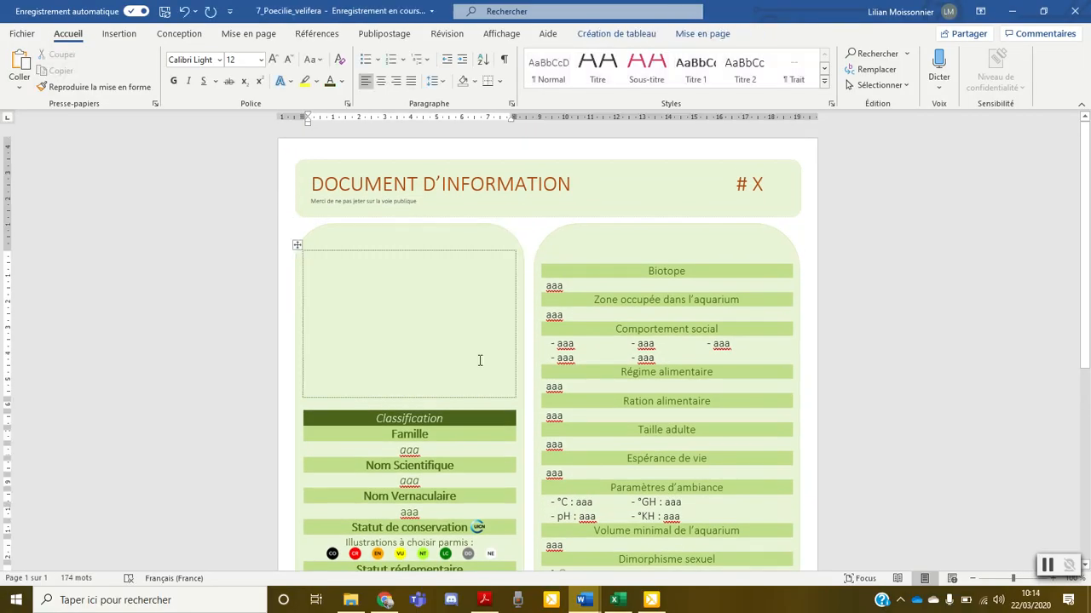
key(ctrl+v)
click(460, 332)
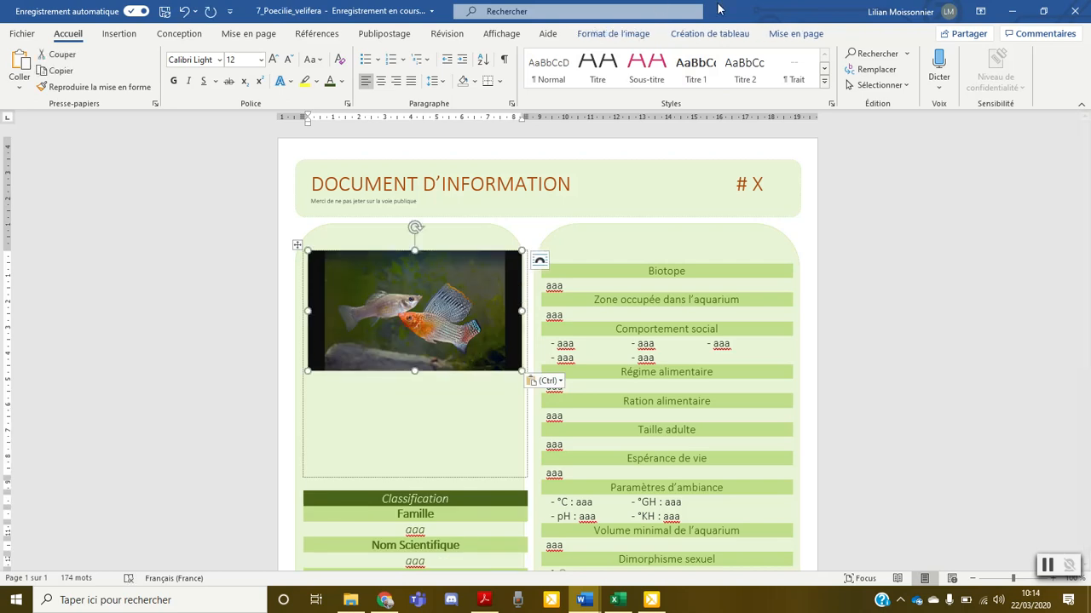
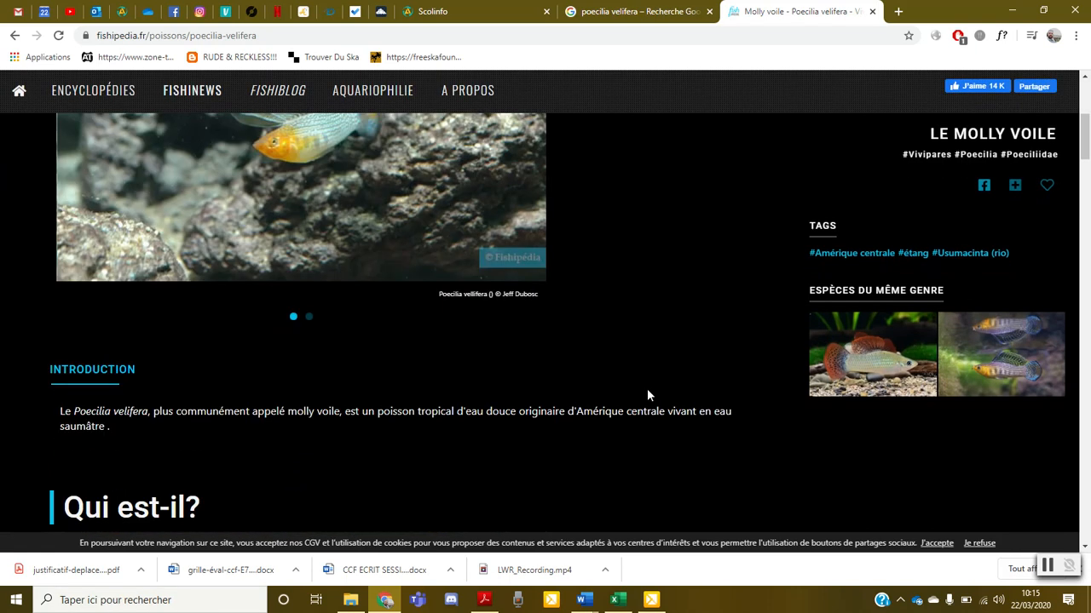
Switch to the 7_Poecilie_velifera document in Word and replace the Famille placeholder with "Poecilidae"
mouse_move(584, 600)
click(698, 550)
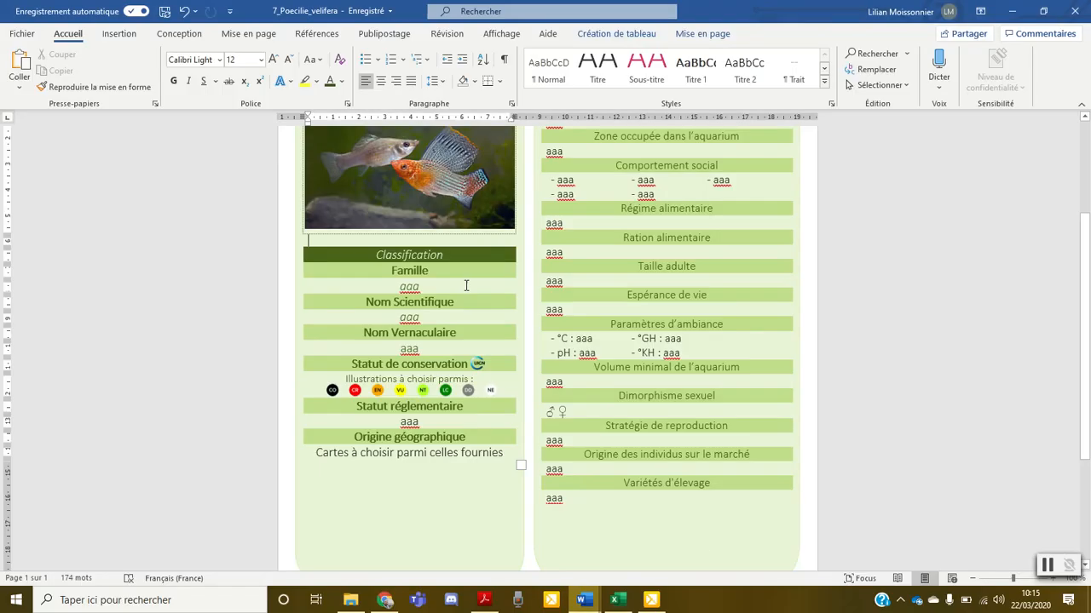
double_click(418, 285)
text(Poecilia)
key(BackSpace)
text(dae)
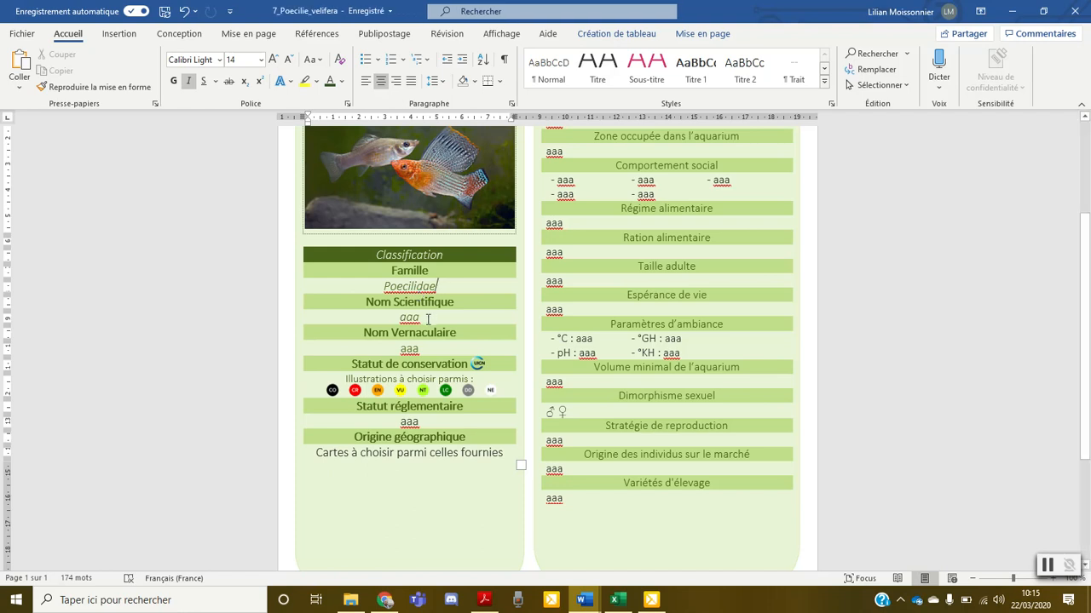
Replace the Nom Scientifique placeholder with "Poecilia velifera" and the Nom Vernaculaire placeholder with "Molly voile"
double_click(409, 318)
text(Poecilia )
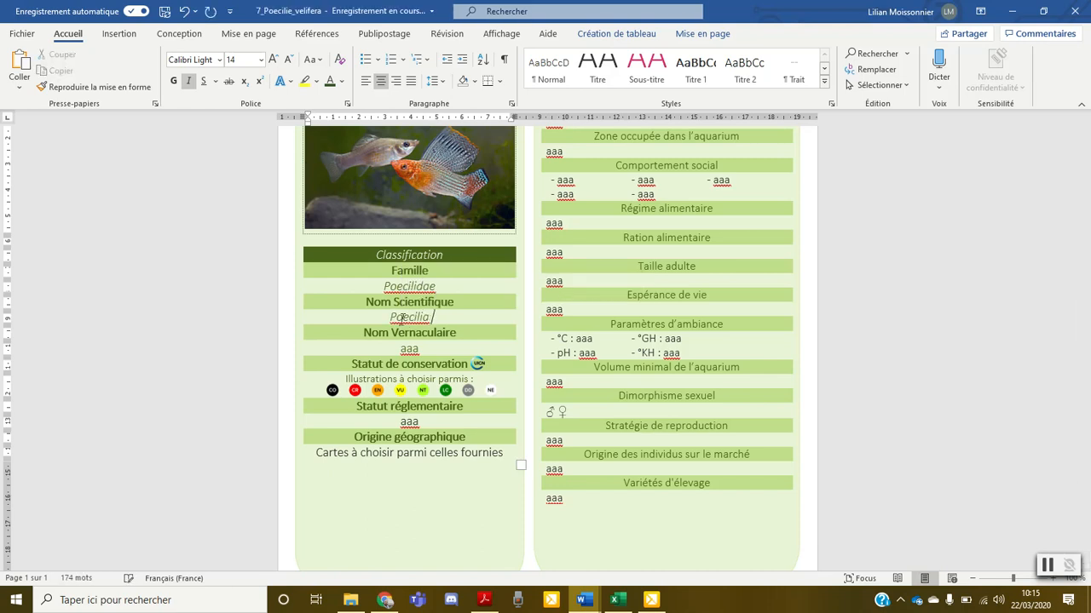
text(velifera)
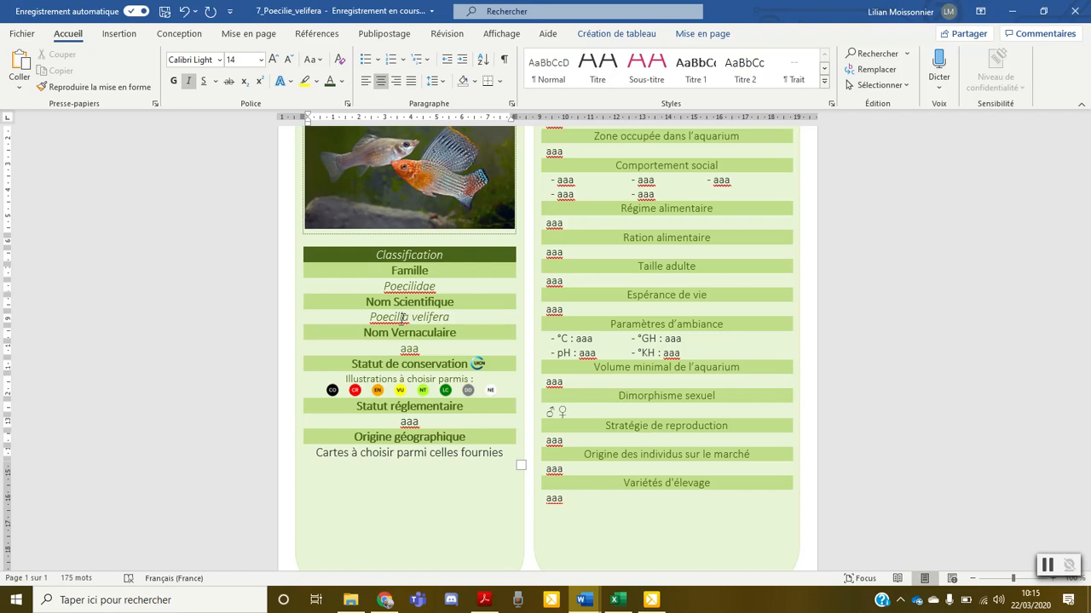
double_click(410, 350)
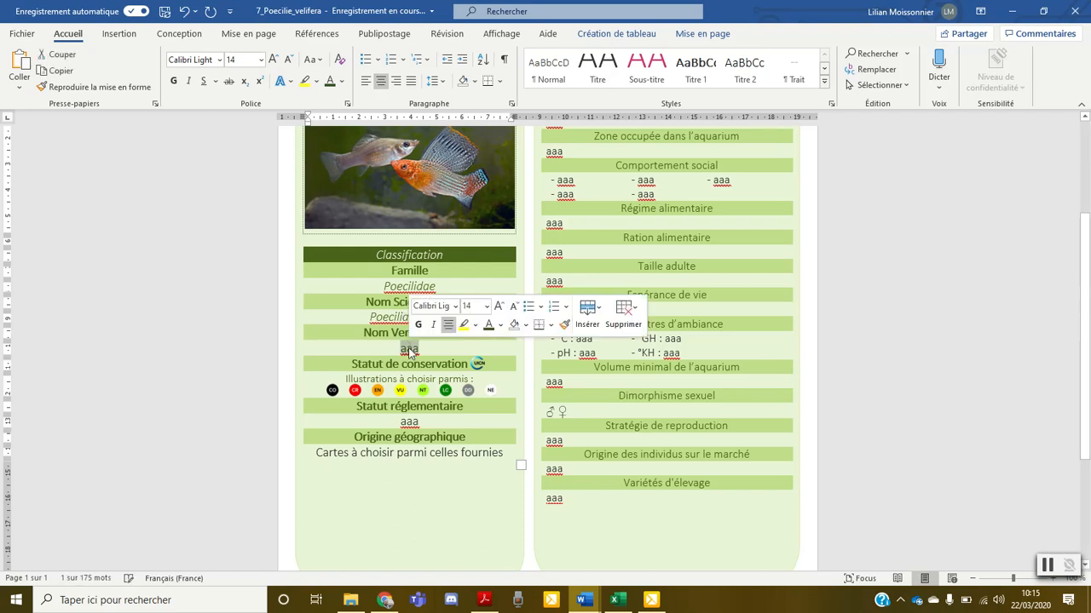
text(Molly v)
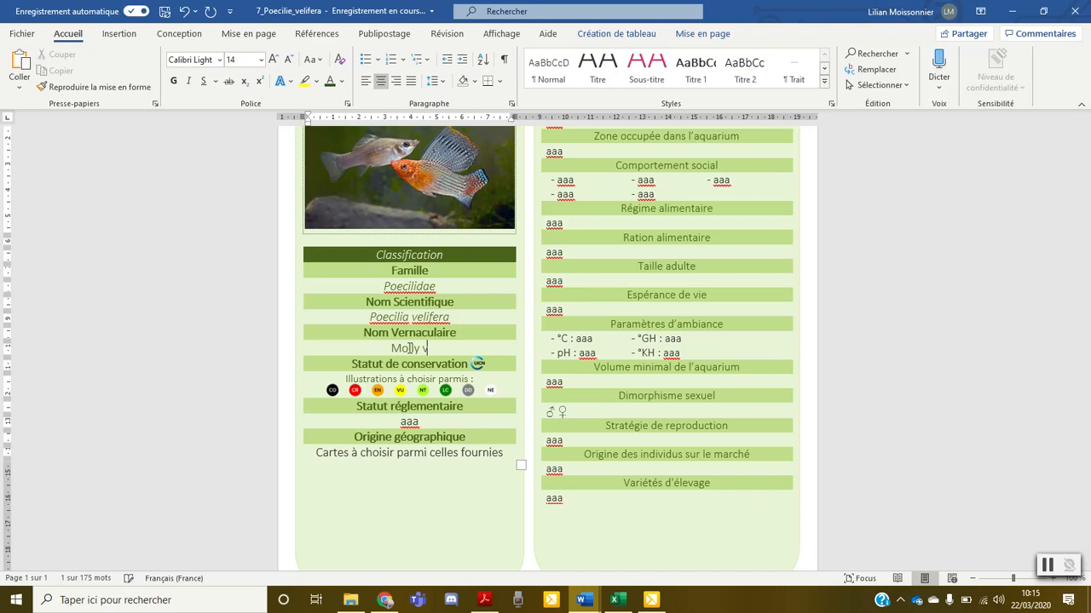
text(oile)
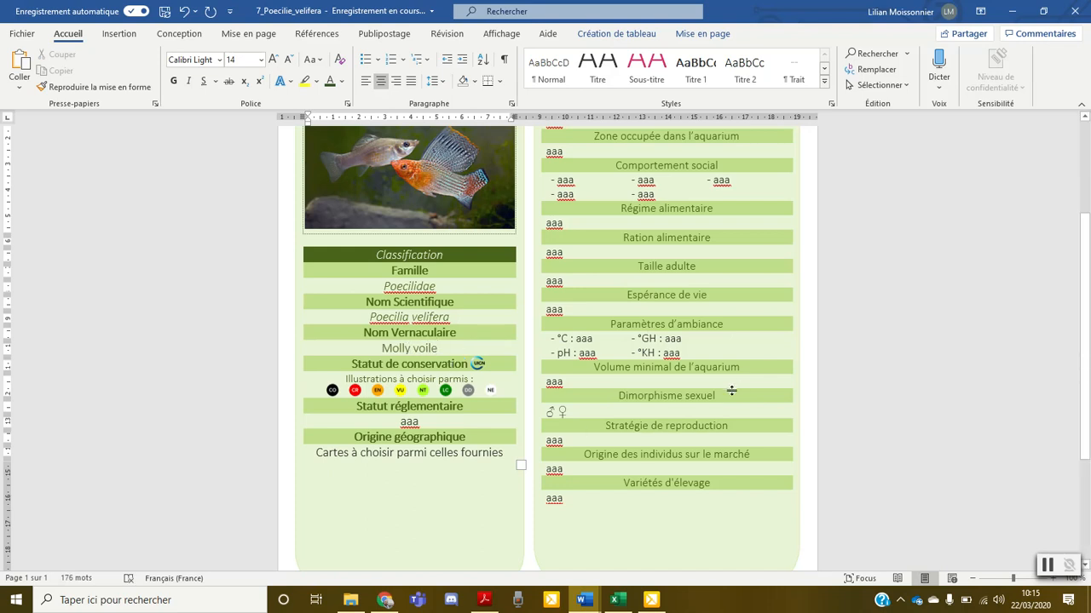
Look up the species' origin and IUCN conservation status on the Fishipedia page, and return to the Word document
click(385, 602)
scroll(460, 319, down, 6)
scroll(460, 322, down, 5)
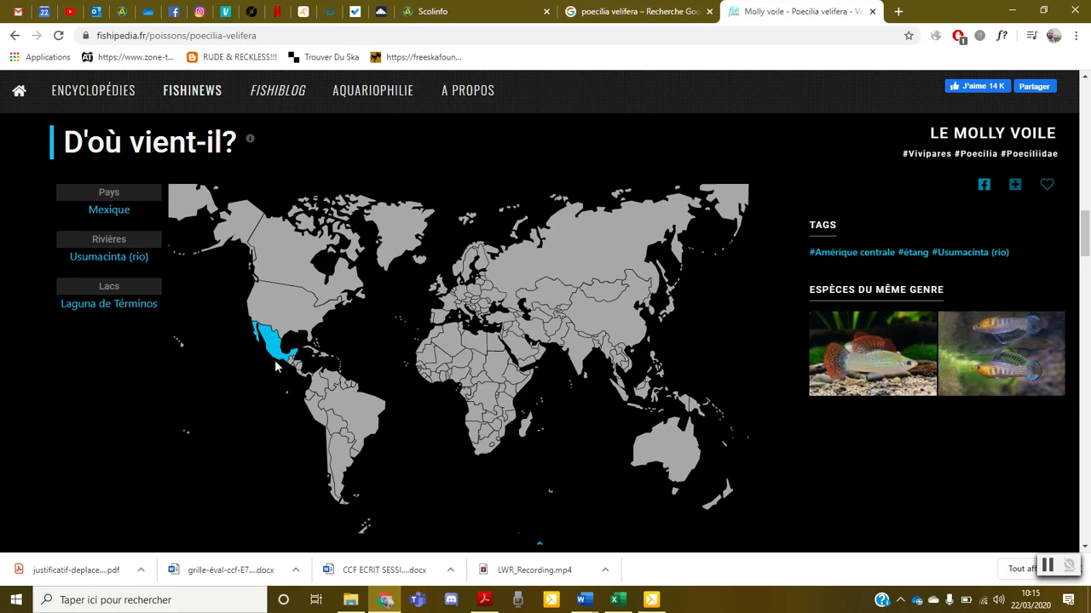
scroll(311, 340, down, 4)
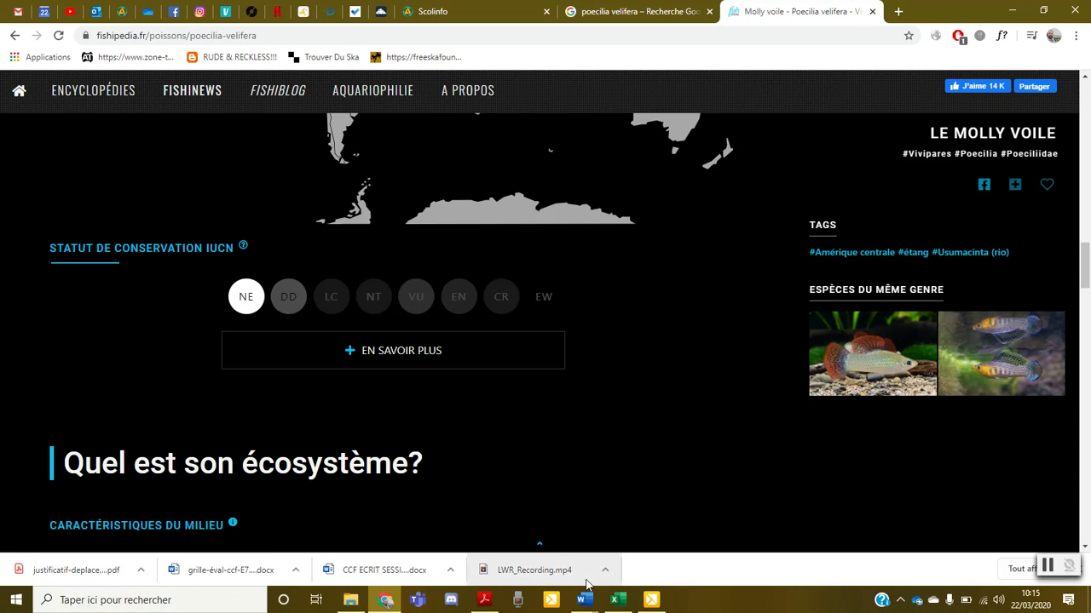
mouse_move(588, 604)
click(701, 556)
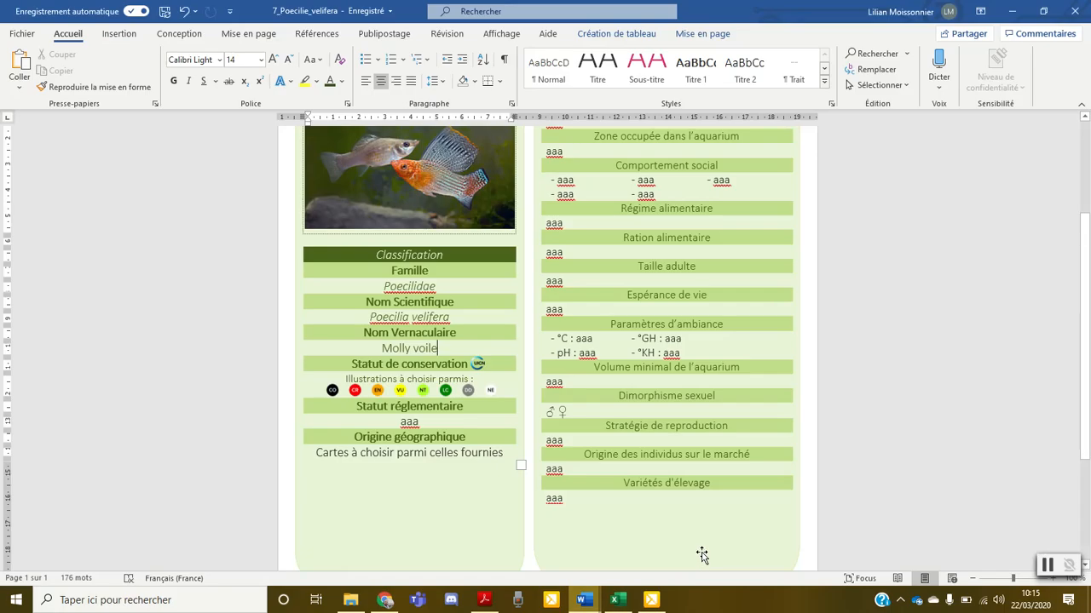
Check the status icons in the PDF guidelines and crop the Word document's conservation icon strip to the NE icon
click(380, 392)
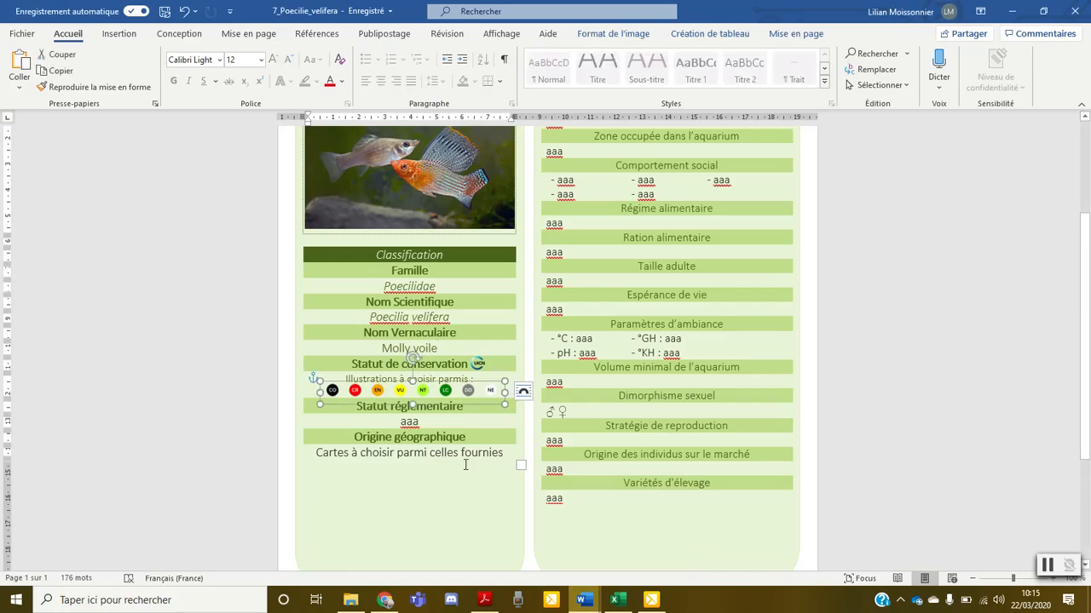
click(483, 600)
scroll(468, 403, down, 4)
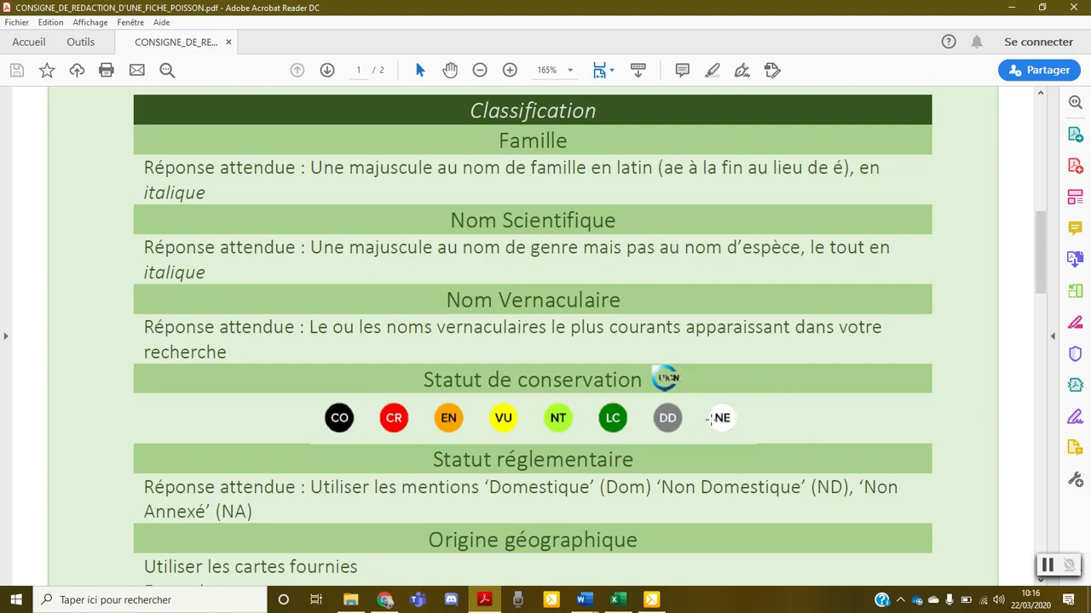
mouse_move(584, 600)
click(691, 547)
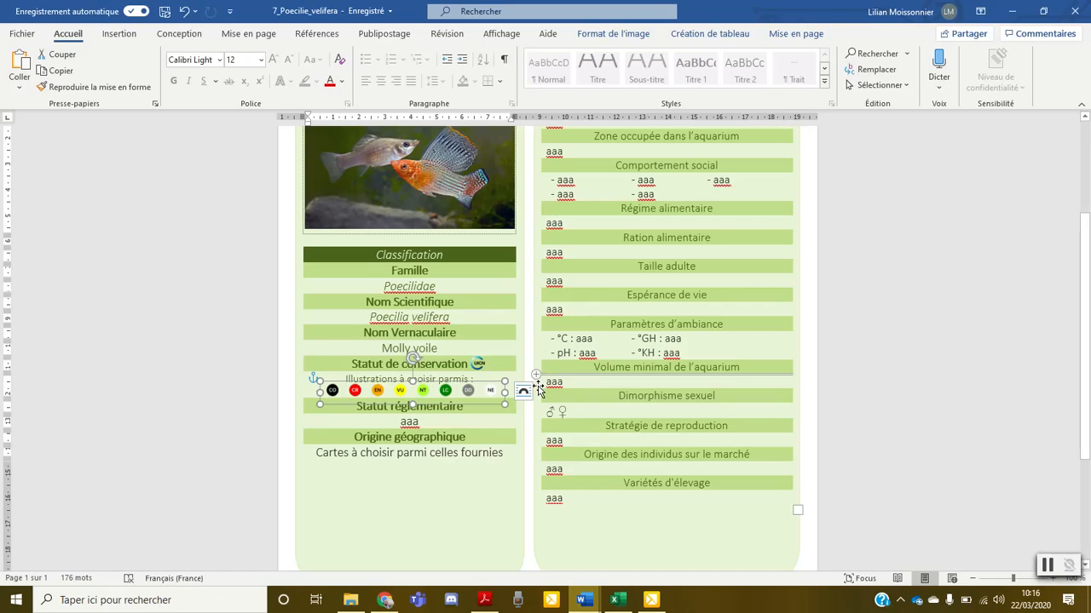
click(641, 38)
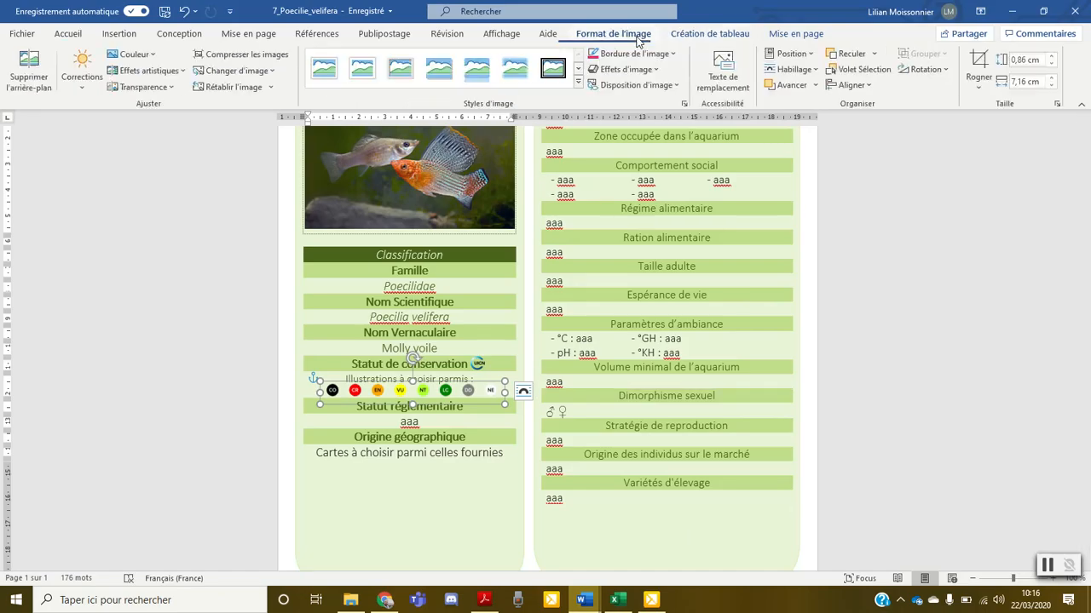
click(977, 62)
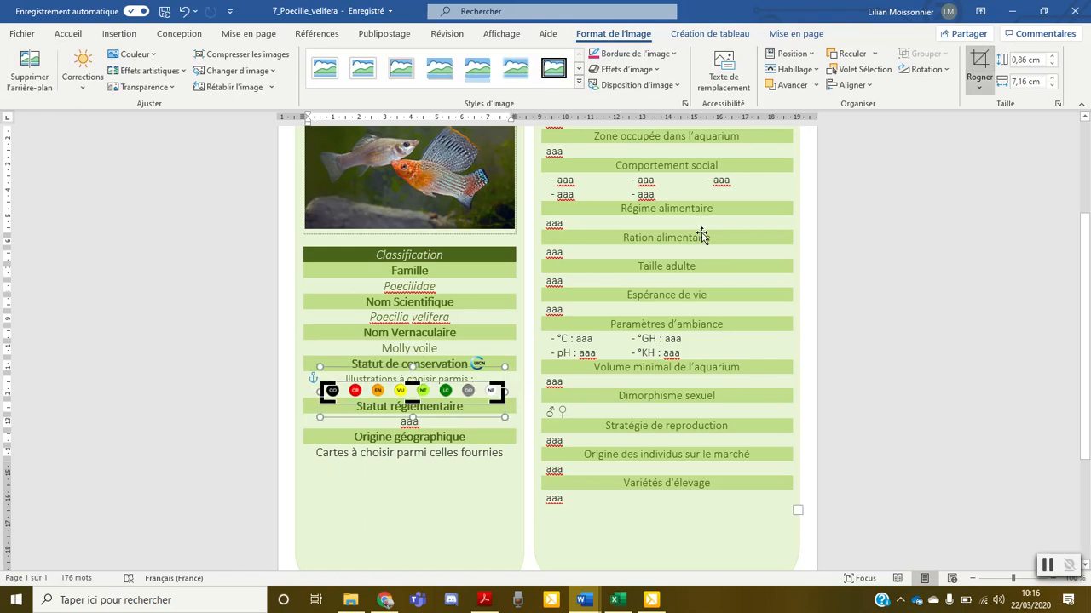
drag(326, 390, 481, 382)
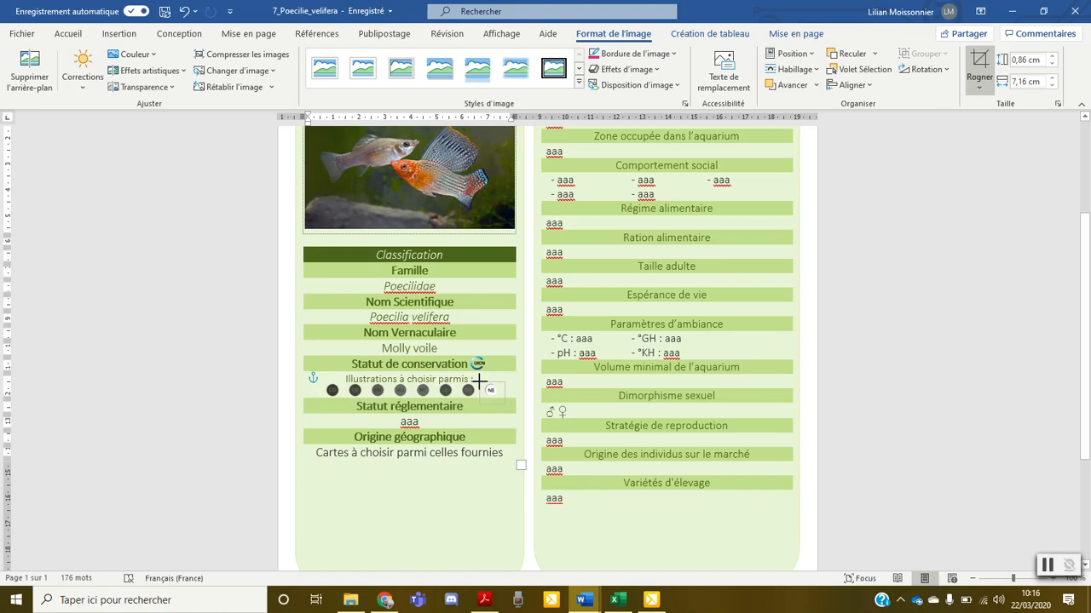
click(511, 486)
Centre the NE icon under Statut de conservation and delete the "Illustrations à choisir parmis :" text
click(494, 394)
drag(494, 394, 406, 389)
click(426, 477)
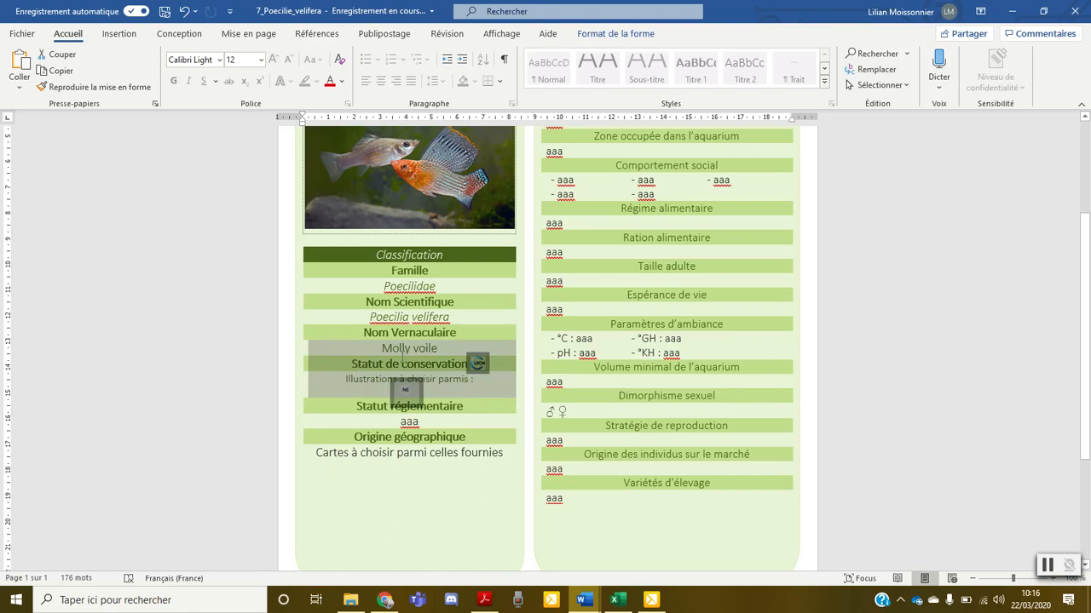
click(440, 377)
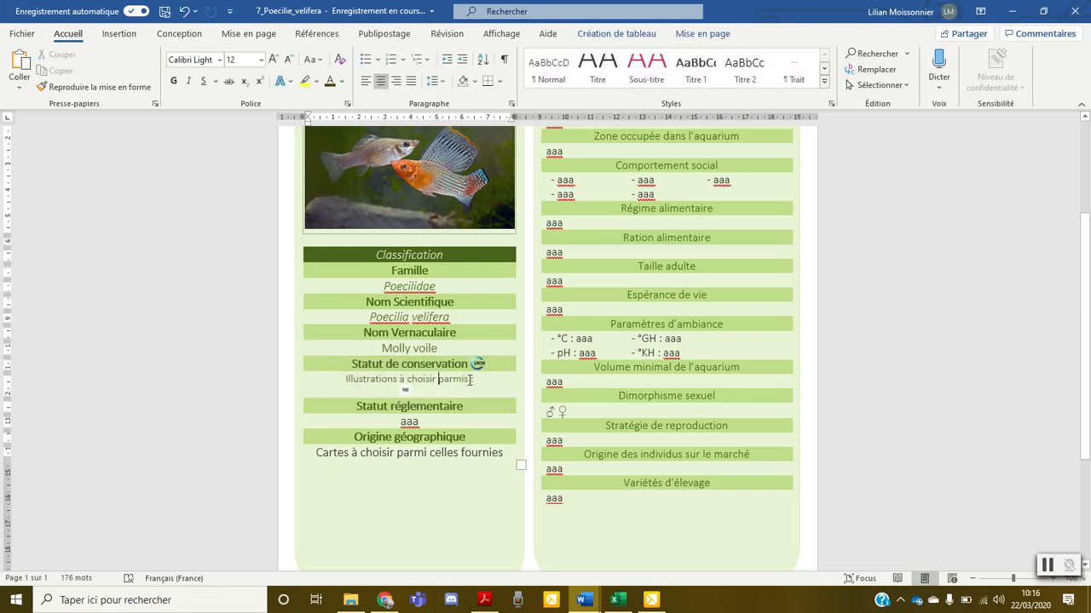
drag(479, 380, 346, 380)
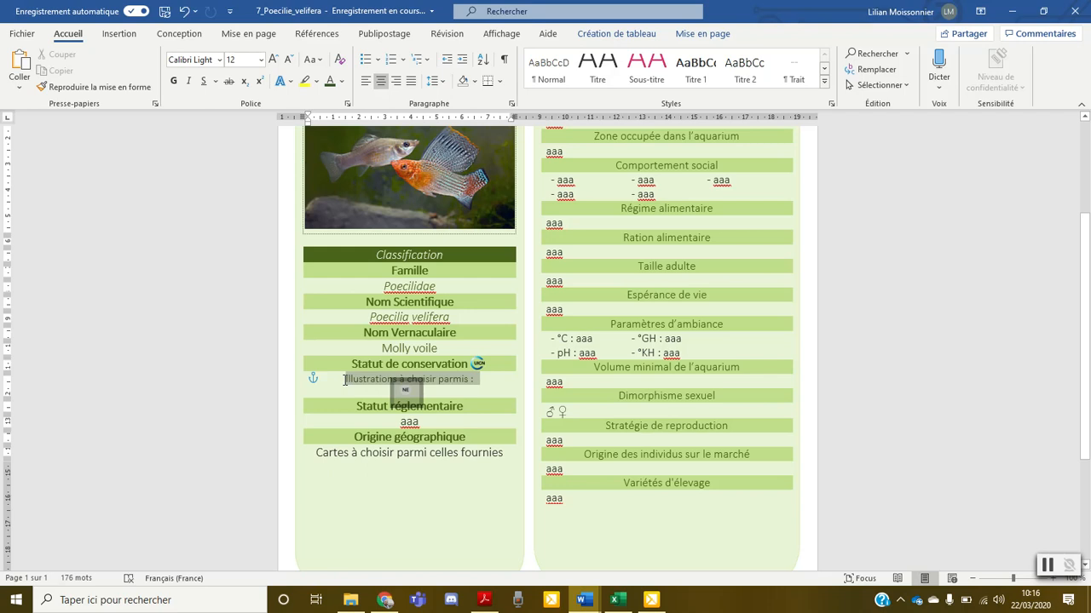
key(Delete)
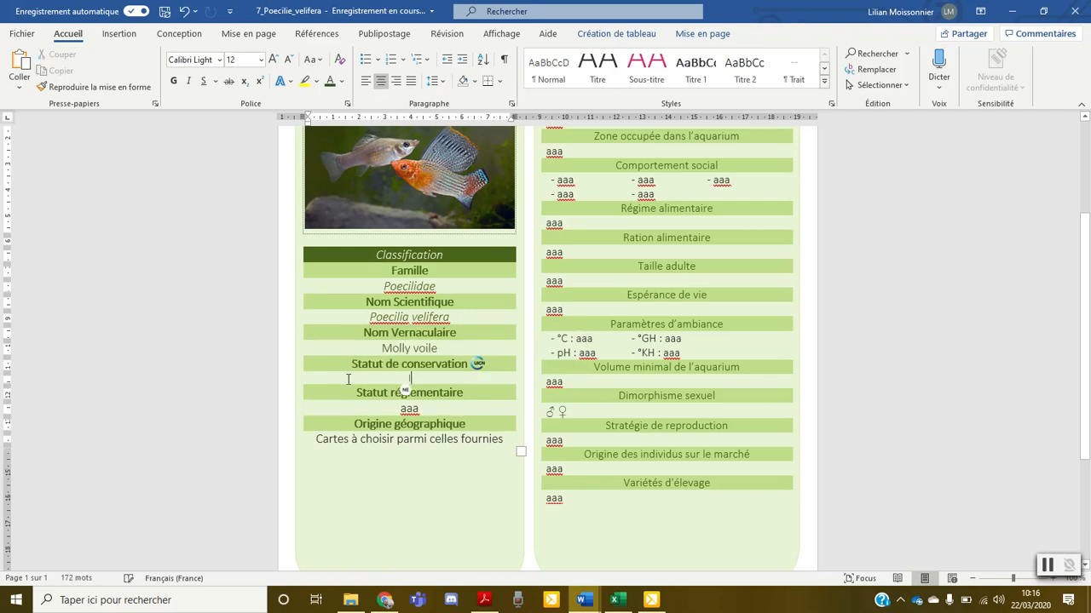
Try to move the NE icon up onto the line directly below Statut de conservation, and undo the move
click(403, 393)
drag(406, 394, 407, 379)
click(438, 378)
click(436, 362)
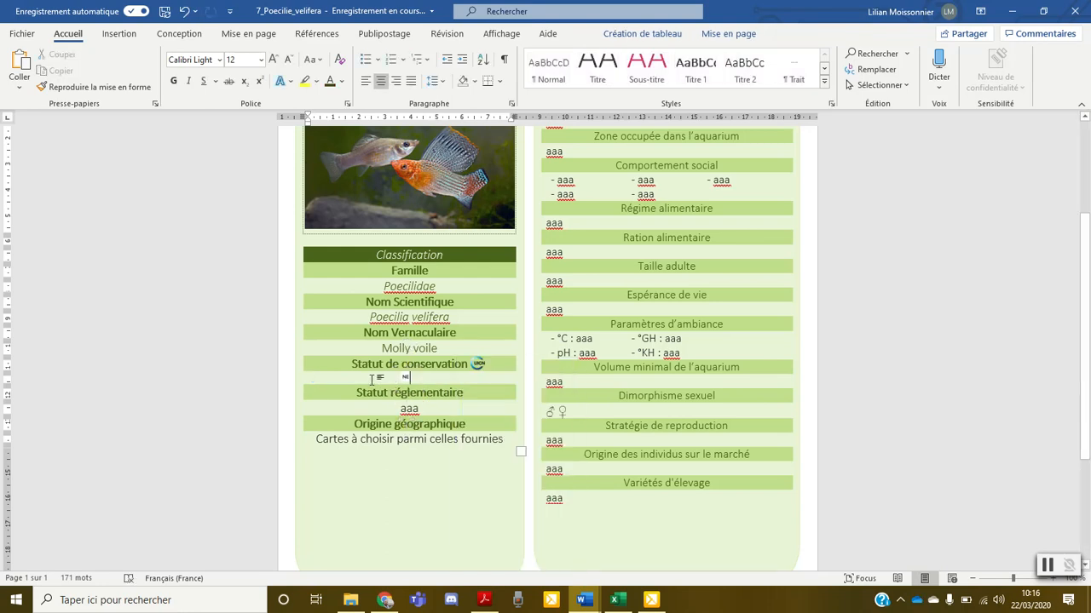
key(ctrl+z)
Enlarge the NE icon so that it fills the space between Statut de conservation and Statut réglementaire
click(412, 388)
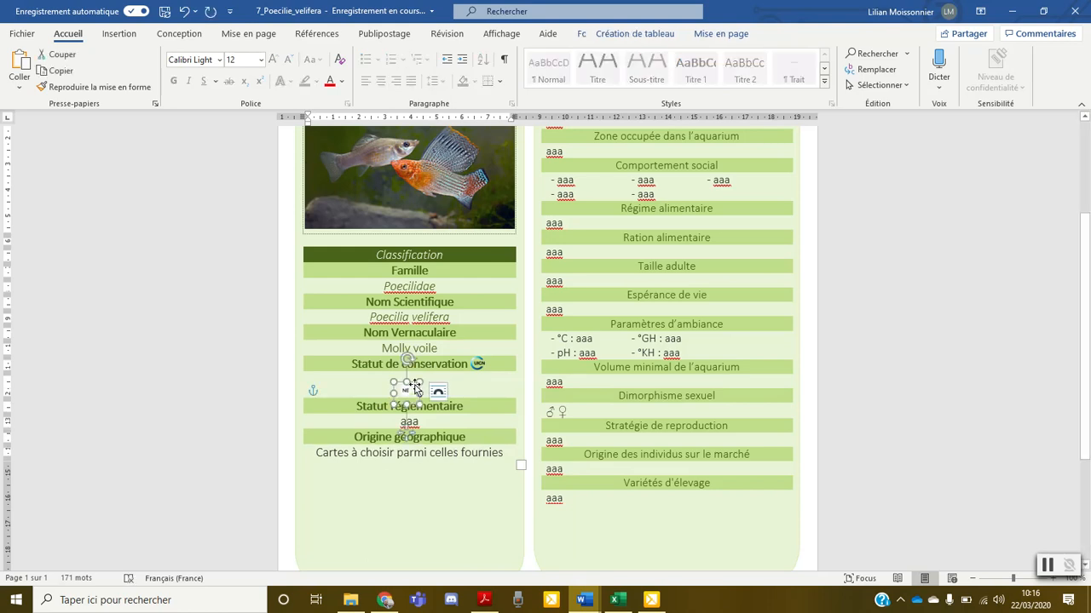
drag(420, 382, 425, 372)
click(468, 385)
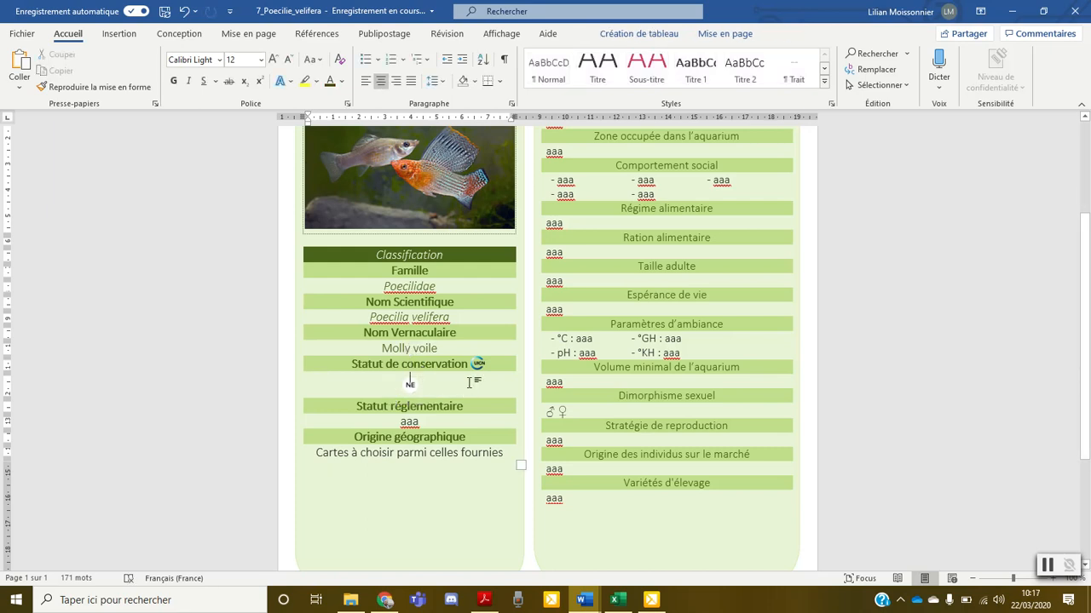
Check the accepted regulatory mentions in the PDF guidelines and replace the Statut réglementaire placeholder in Word with "ND NA"
double_click(409, 422)
click(484, 600)
scroll(422, 372, down, 2)
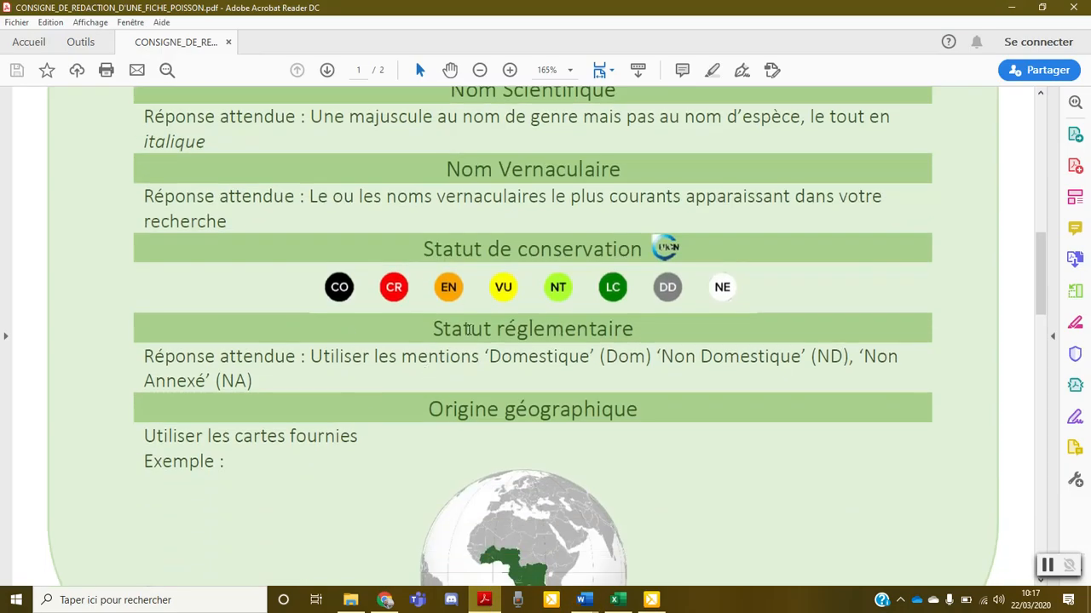
double_click(625, 359)
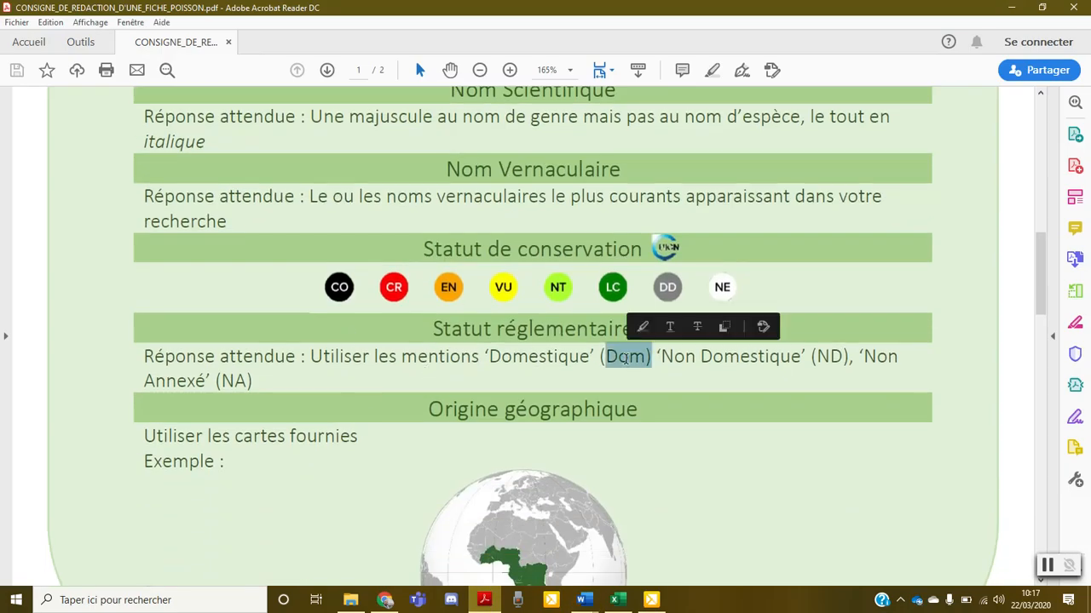
double_click(835, 358)
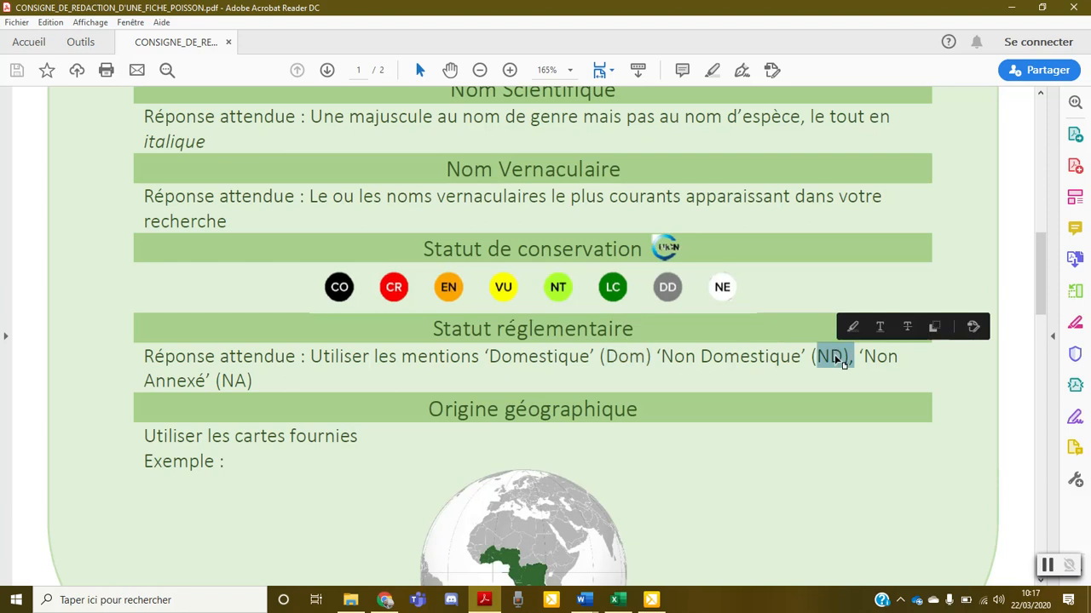
double_click(235, 382)
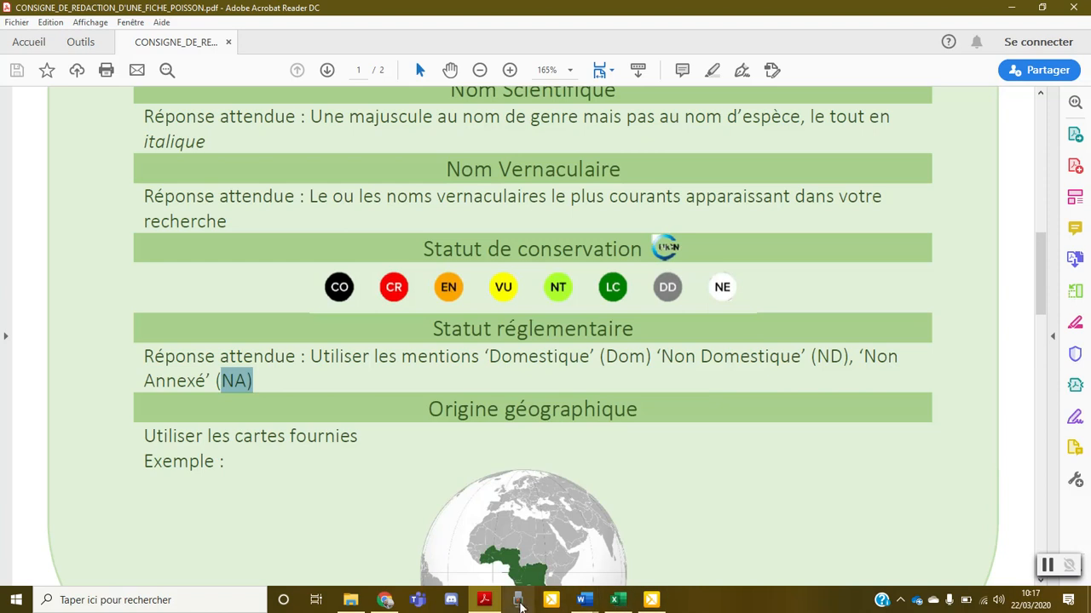
scroll(515, 453, down, 2)
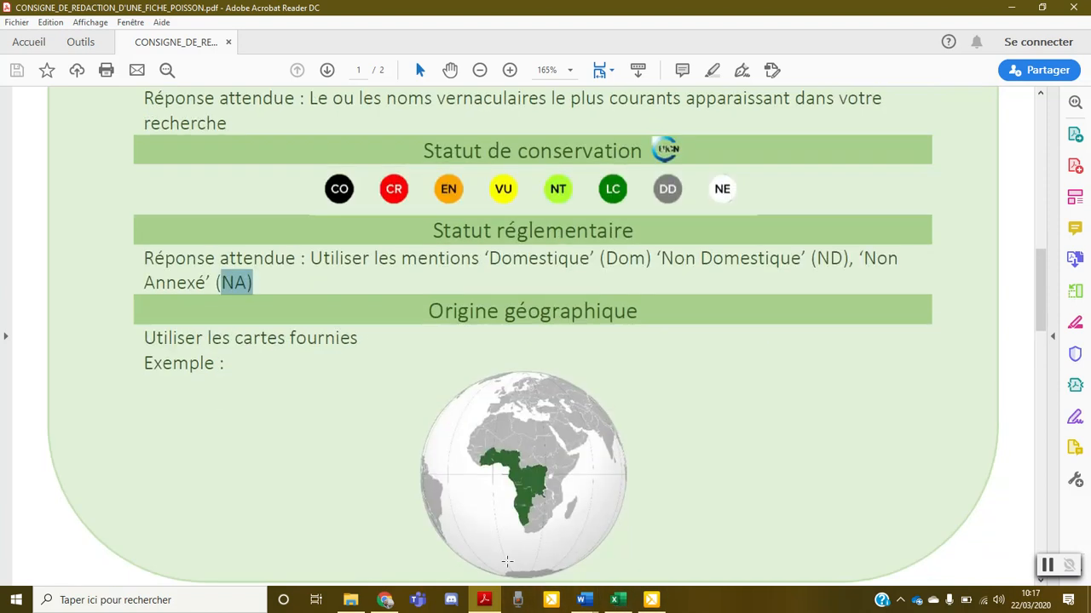
click(584, 600)
click(695, 543)
text(ND NA)
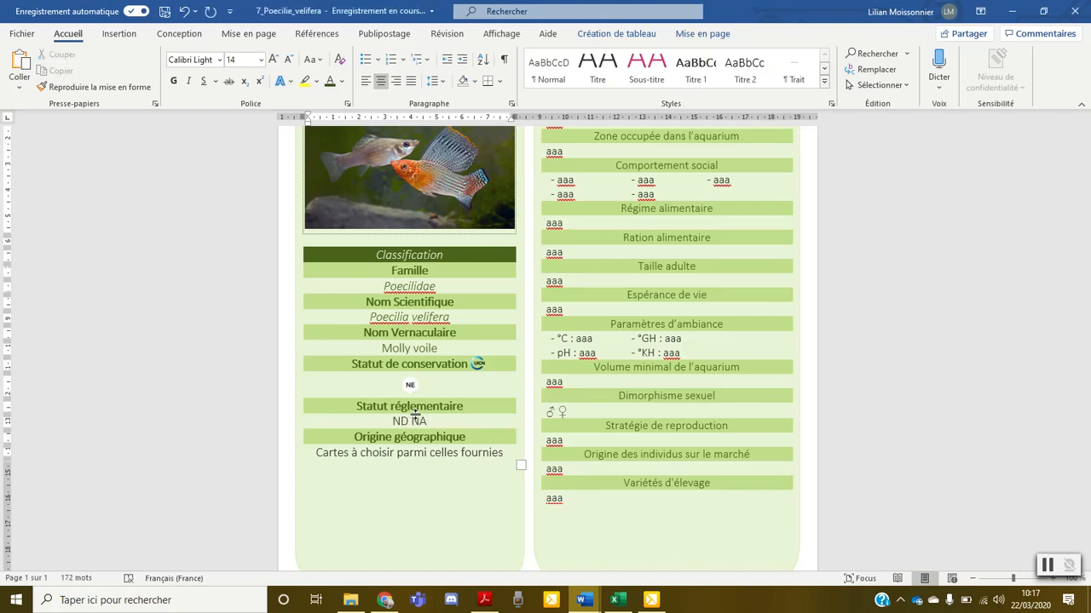
Delete the placeholder text under Origine géographique and check the species' origin map on the Fishipedia page
drag(315, 454, 488, 452)
key(Delete)
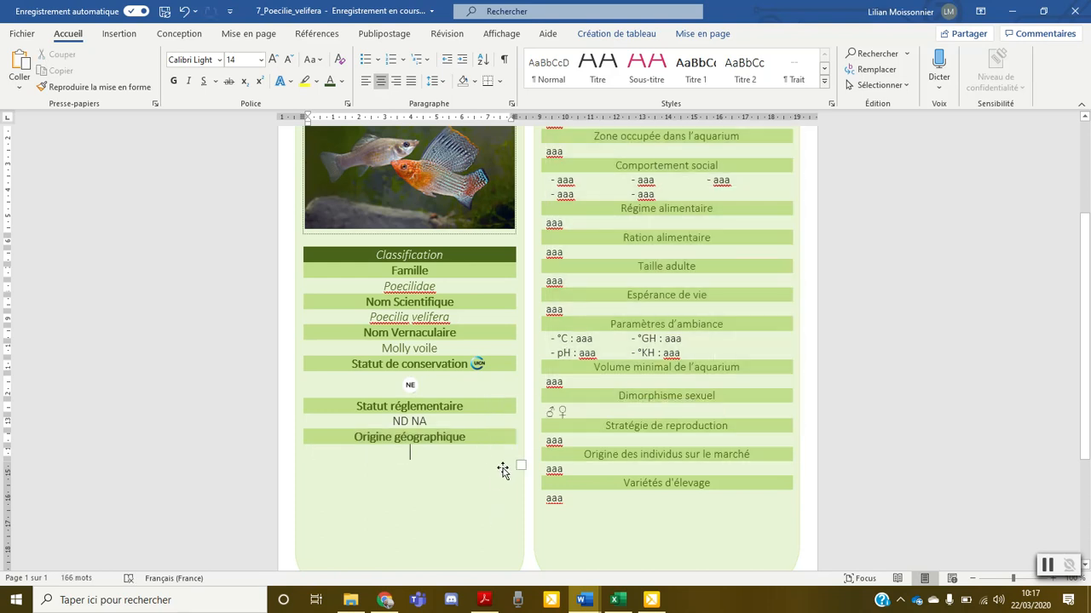
click(388, 601)
scroll(344, 197, up, 10)
scroll(342, 376, down, 7)
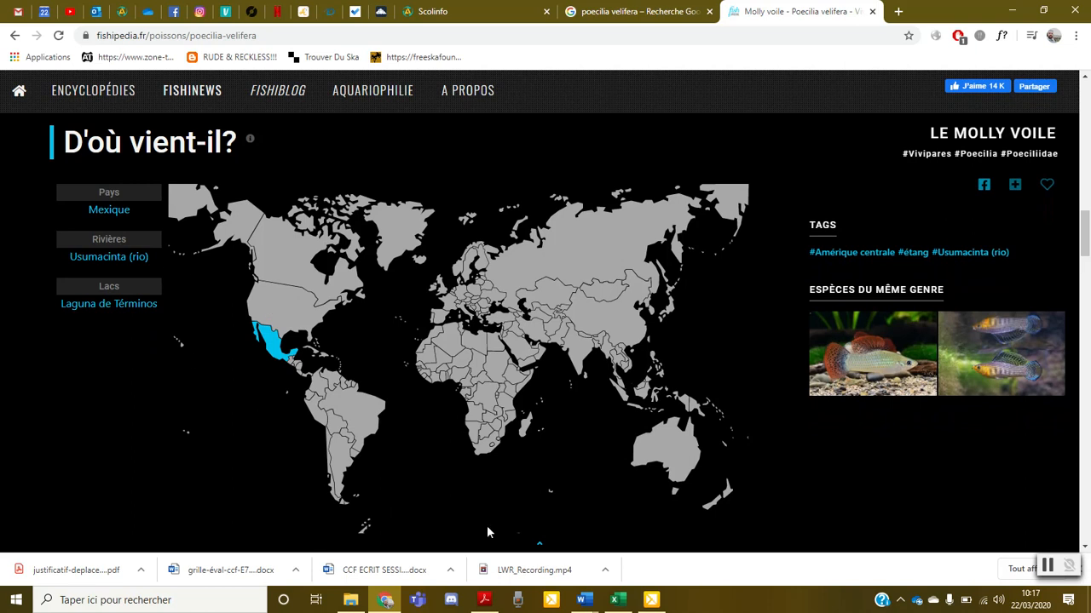
Insert the Mexique map from the CARTES folder under Origine géographique in the Word document and shrink it slightly
click(347, 602)
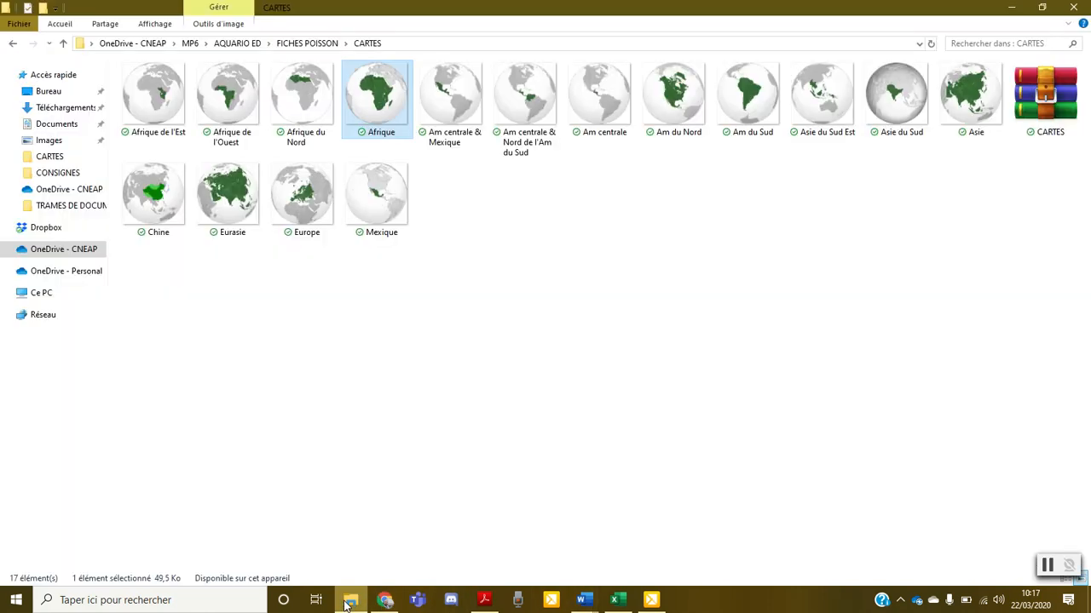
click(345, 369)
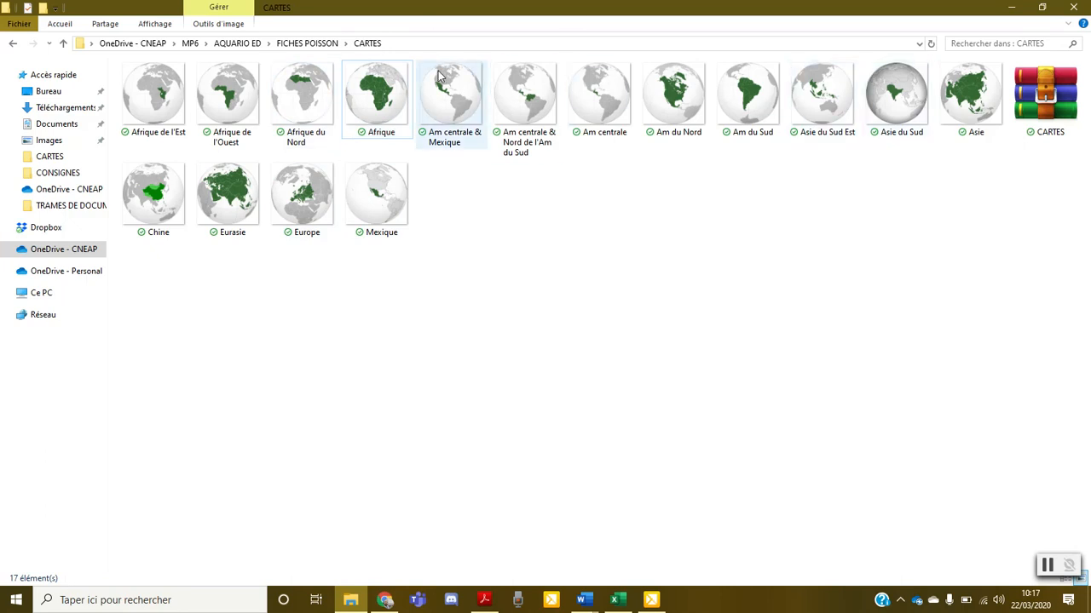
click(384, 207)
drag(384, 207, 409, 444)
scroll(447, 434, down, 2)
drag(482, 503, 470, 482)
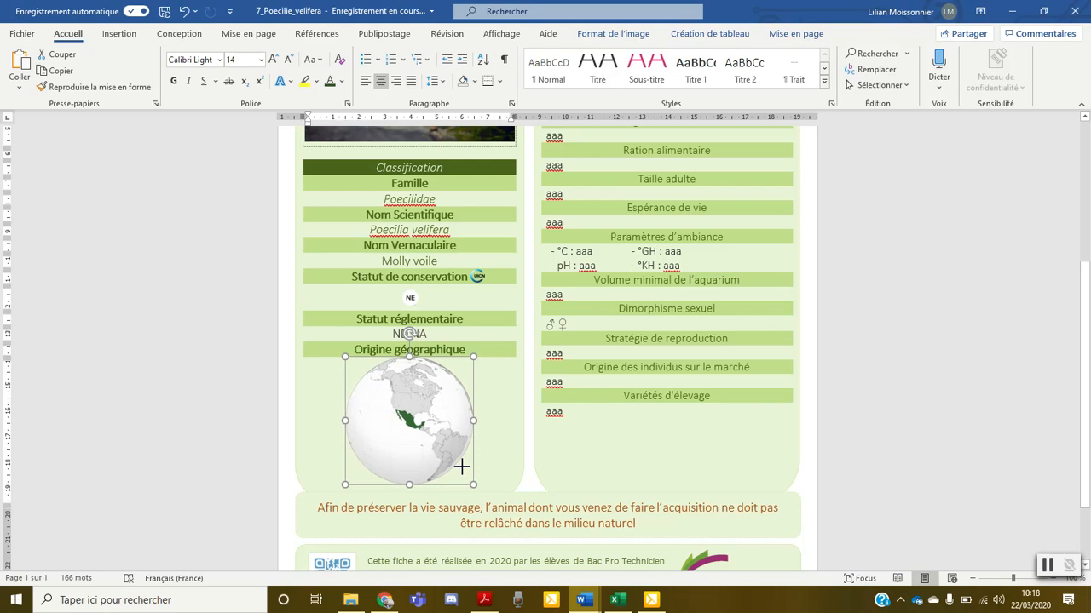
Change the Mexique map's layout option and nudge the map into place under Origine géographique
click(484, 368)
click(447, 397)
click(491, 367)
click(593, 492)
drag(438, 416, 441, 421)
scroll(595, 523, down, 3)
scroll(595, 523, up, 10)
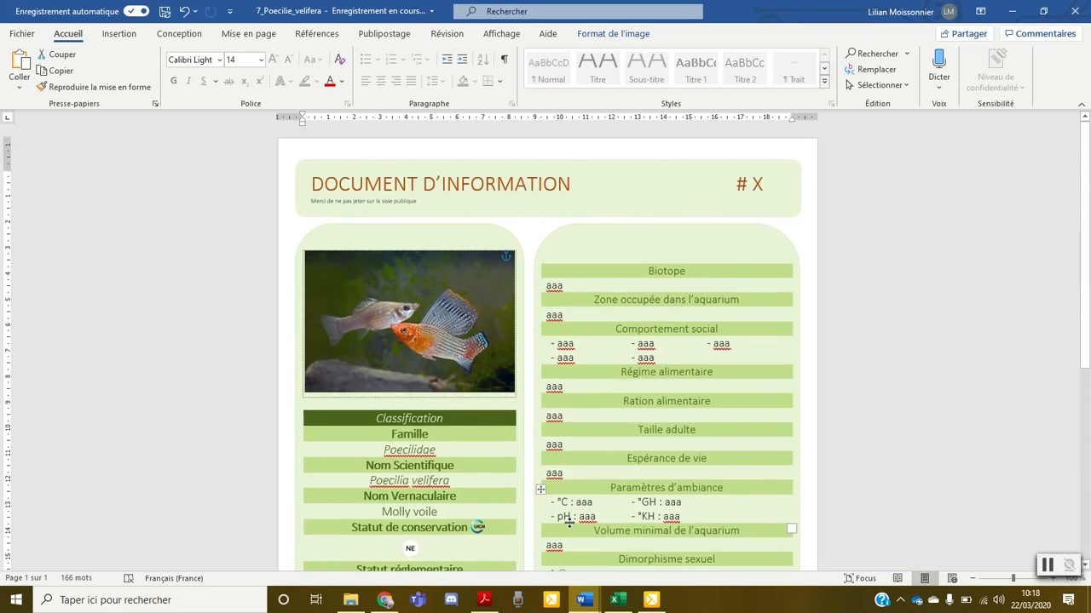
Replace the X placeholder after the # sign in the DOCUMENT D'INFORMATION header with 8
click(762, 184)
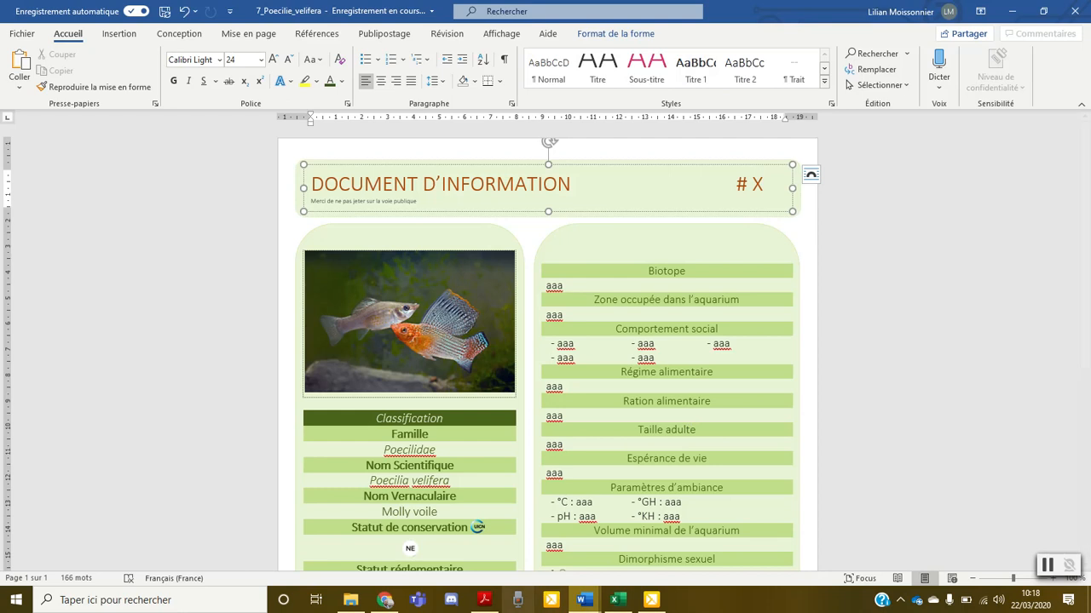
click(614, 600)
click(612, 606)
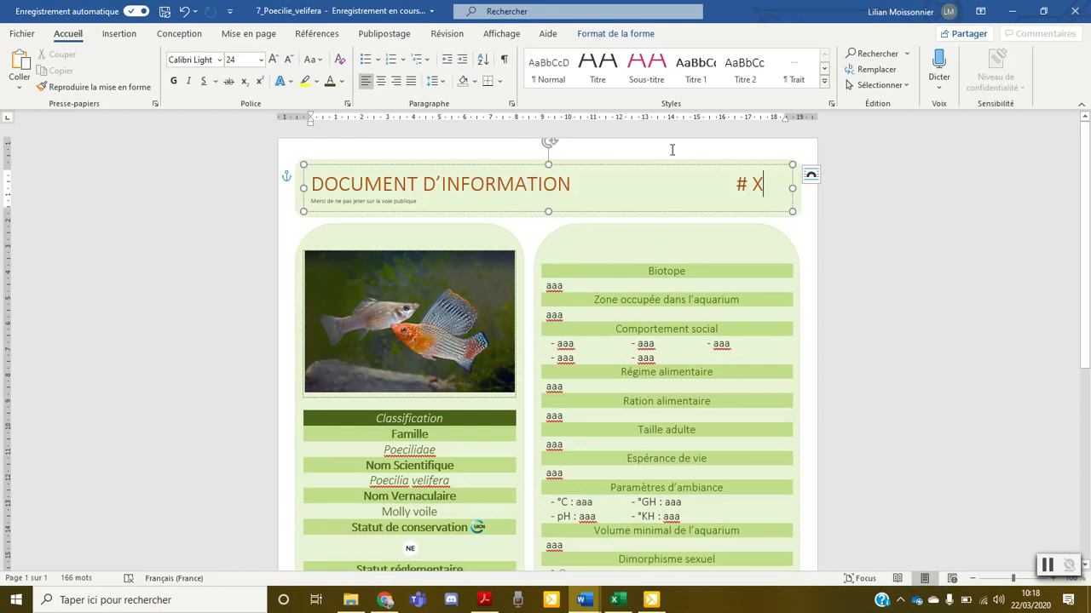
key(BackSpace)
text(8)
Switch to Chrome and examine the molly voile's main characteristics, behaviour and ecosystem sections on its Fishipedia page
click(385, 599)
scroll(362, 315, up, 5)
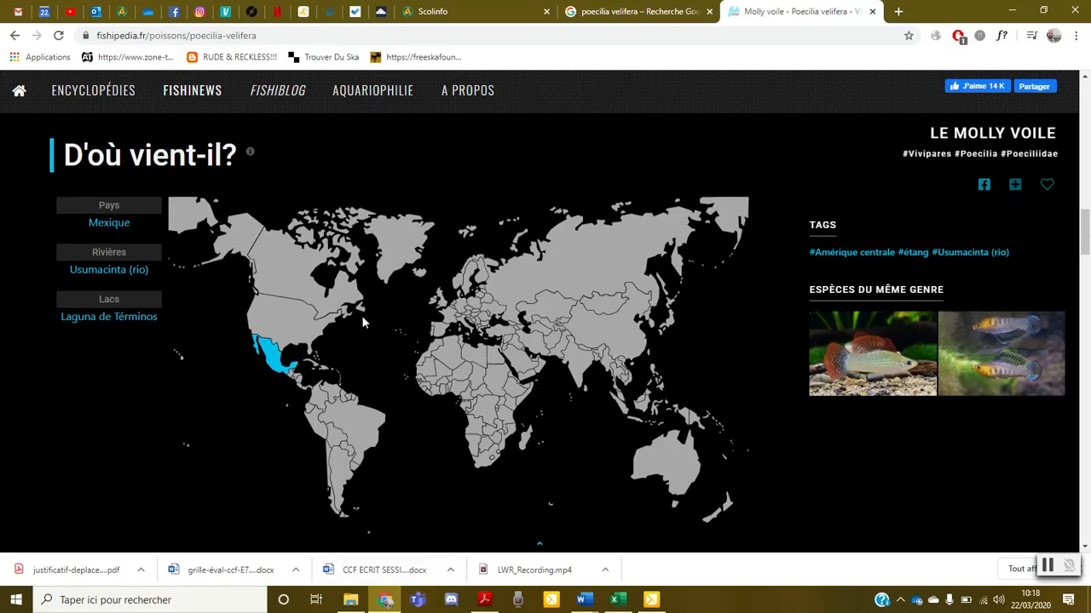
scroll(380, 345, up, 1)
scroll(380, 345, down, 5)
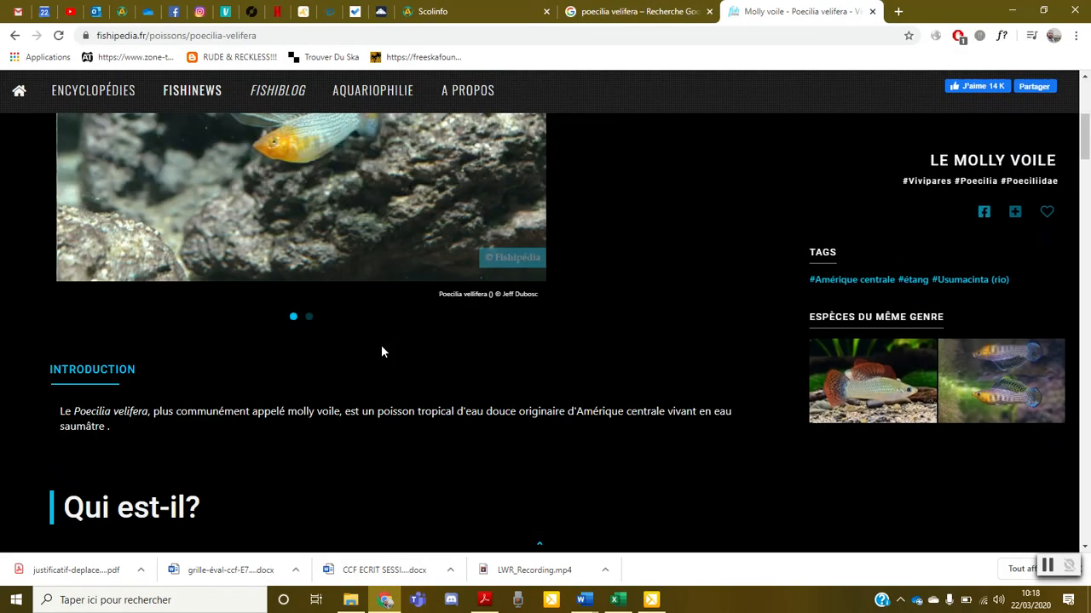
scroll(381, 345, down, 2)
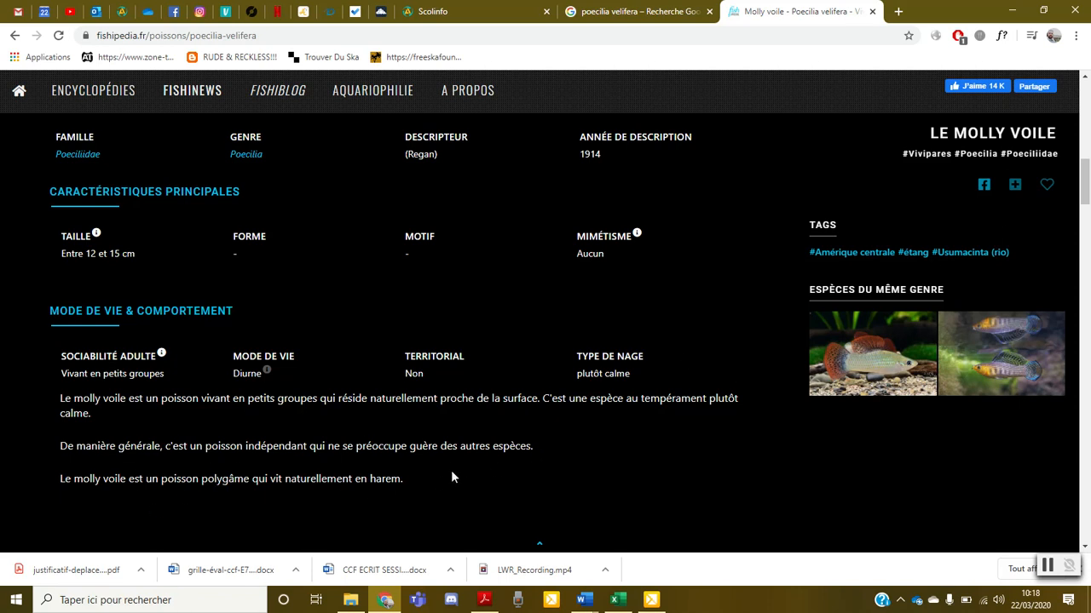
scroll(259, 258, down, 3)
scroll(258, 252, down, 3)
scroll(246, 207, up, 1)
scroll(243, 268, up, 2)
scroll(250, 328, down, 3)
scroll(257, 330, down, 6)
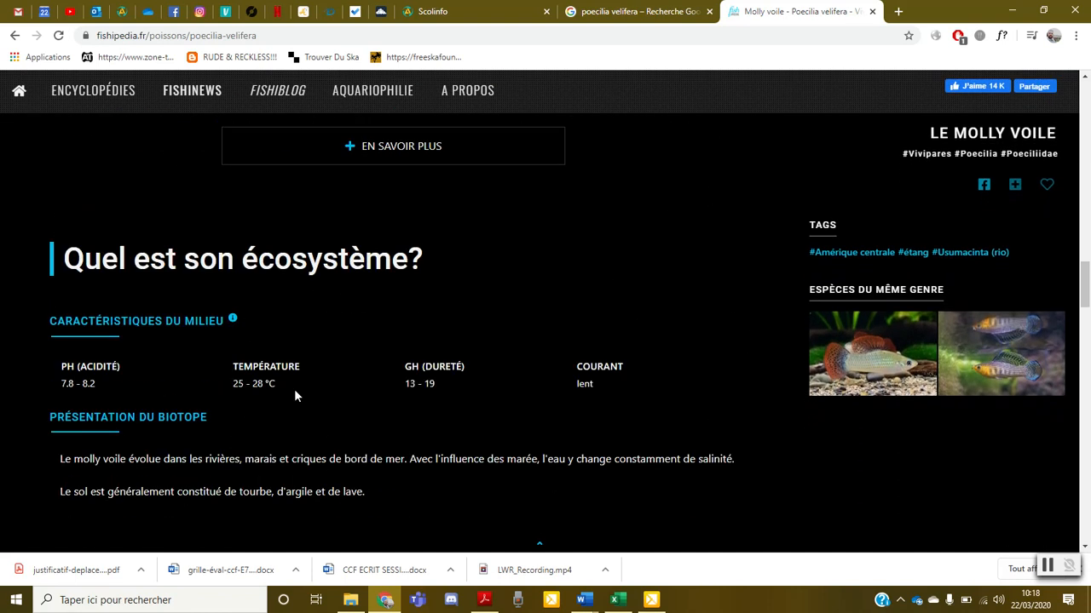
Select the phrase "rivières, marais et criques de bord de mer" in the Présentation du biotope text
drag(216, 463, 380, 465)
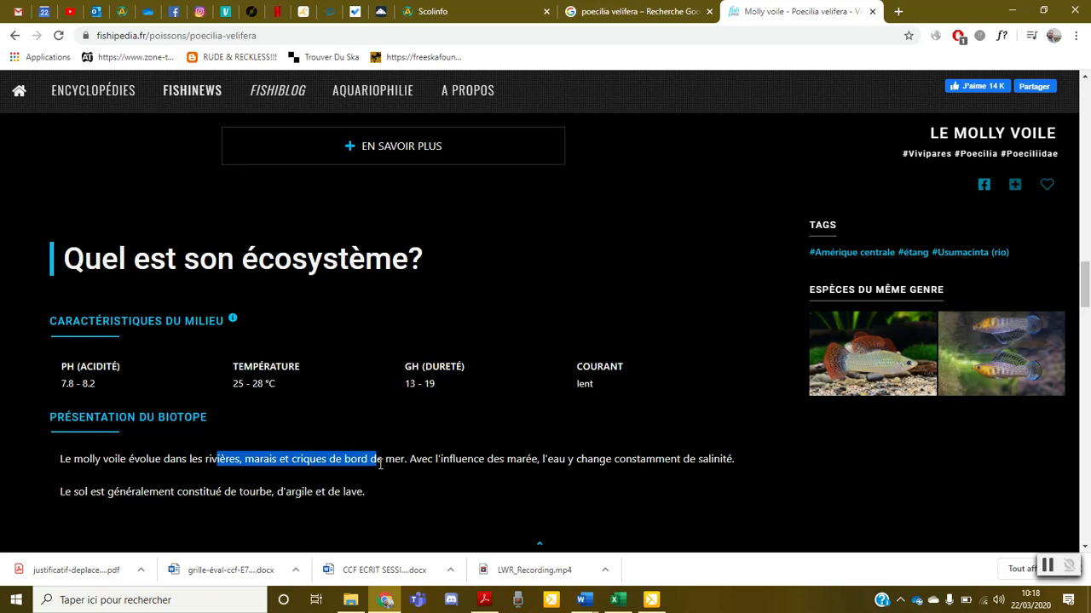
click(380, 464)
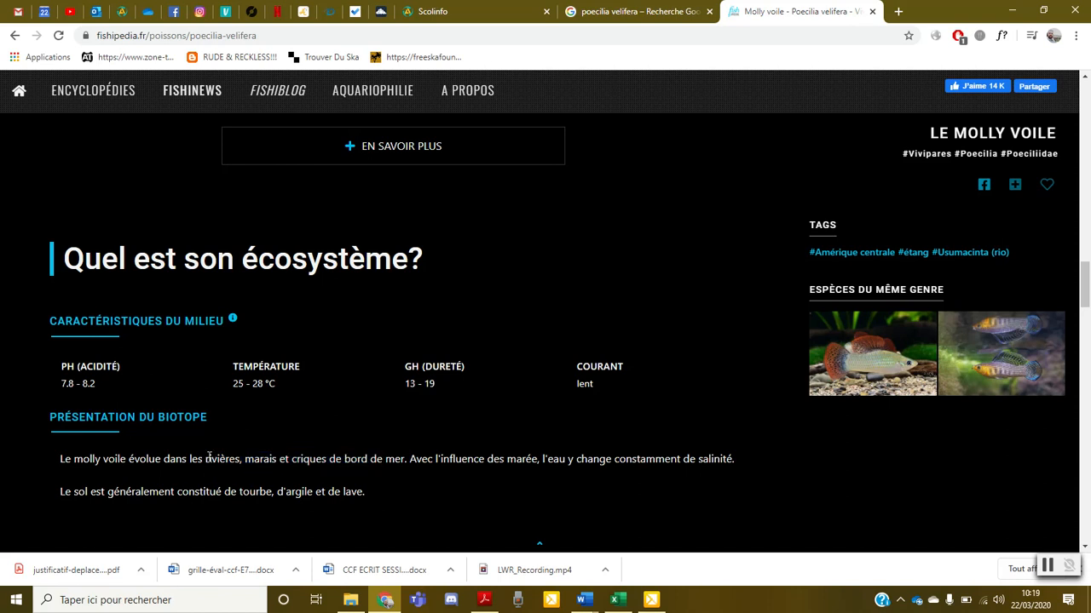
drag(207, 459, 406, 460)
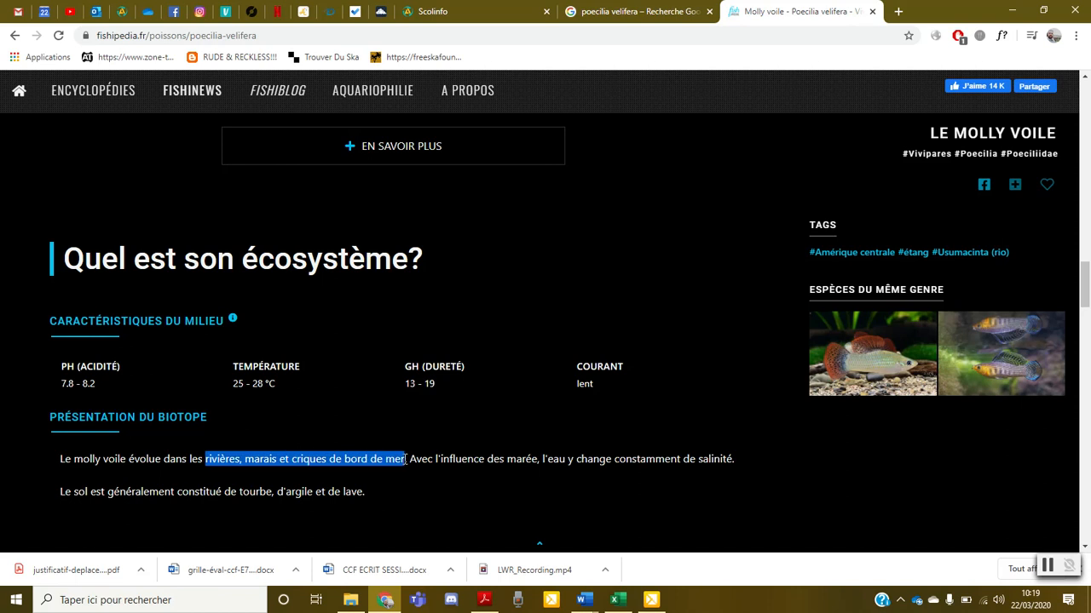